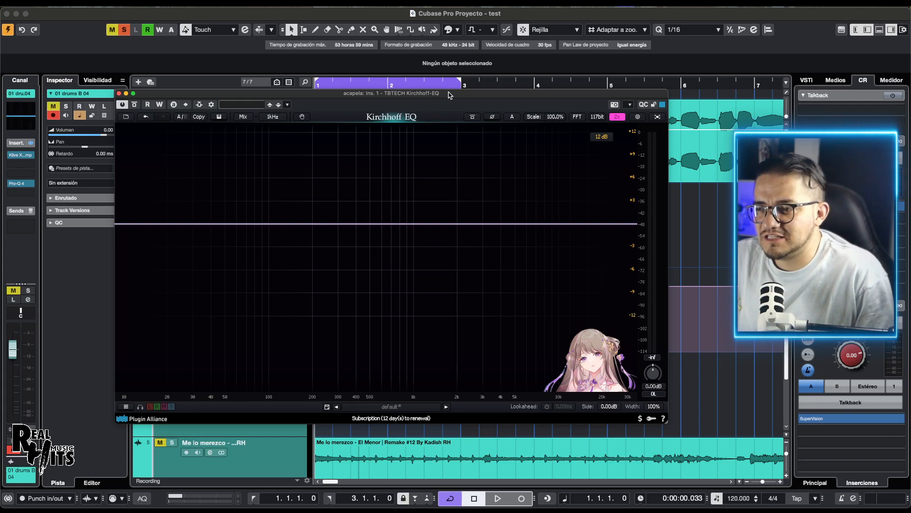
Step: Toggle the Kirchhoff-EQ full-screen view on and off, and move and enlarge the plug-in window
click(659, 118)
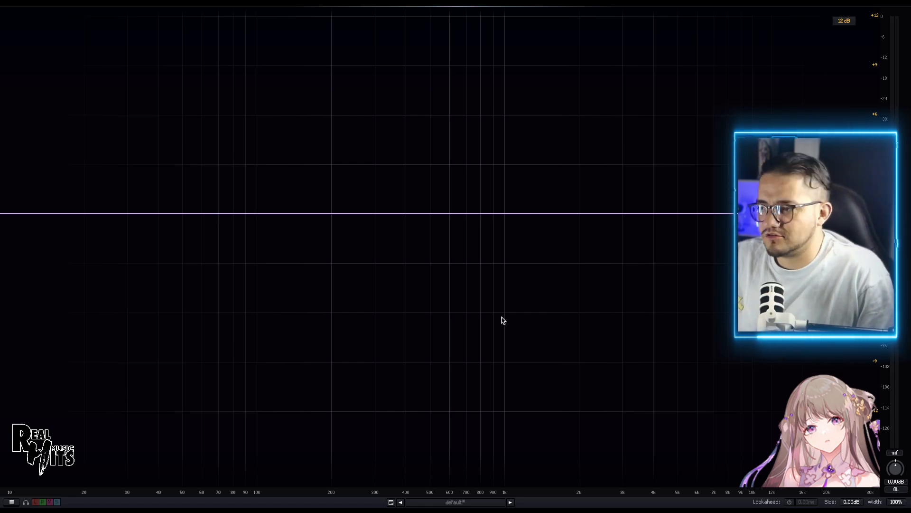
click(899, 6)
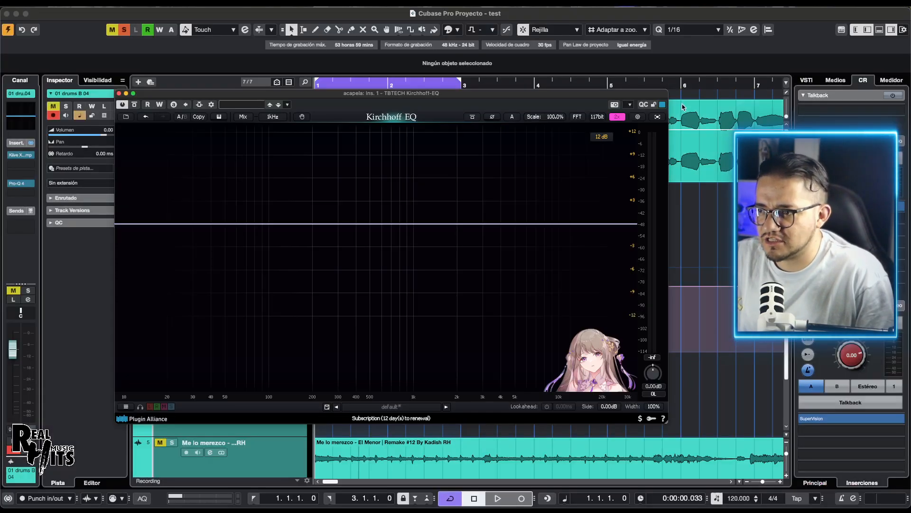
drag(517, 103, 415, 30)
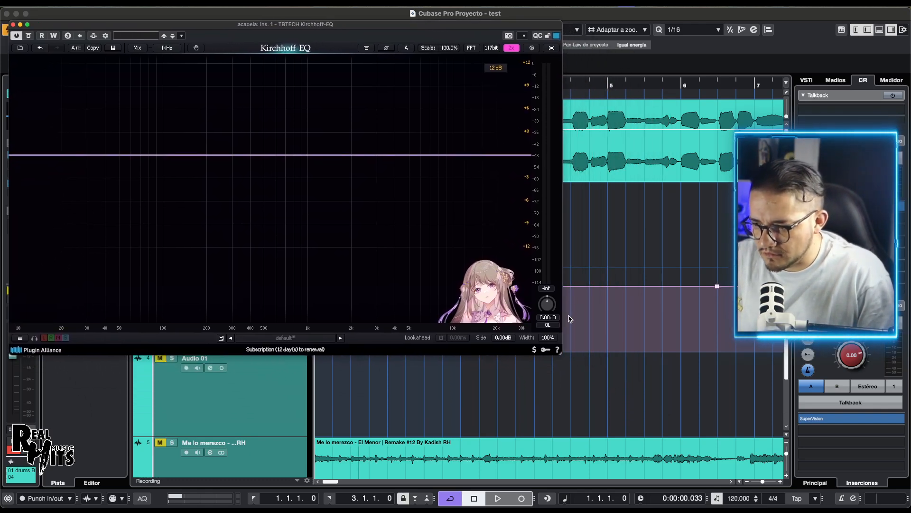
drag(558, 354, 710, 424)
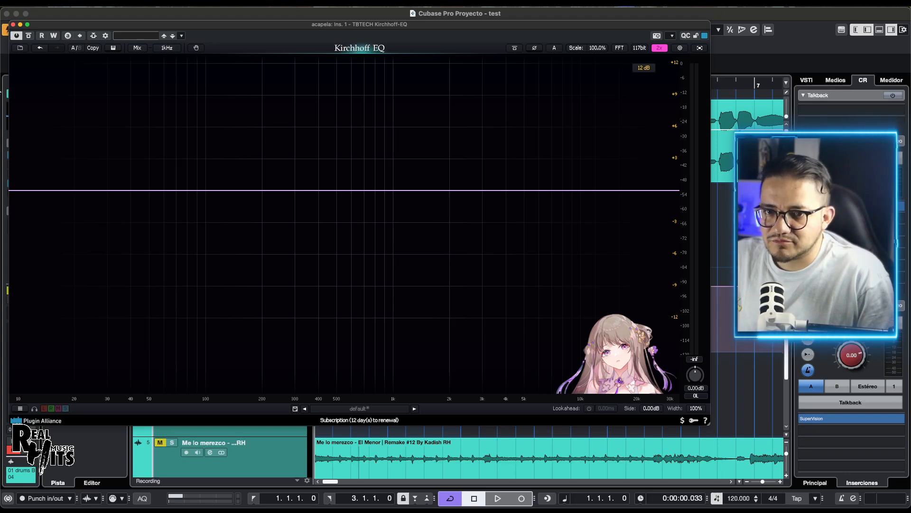
Step: Open the equalizer's settings and review the Behaviors, Knobs and GUI options
click(20, 49)
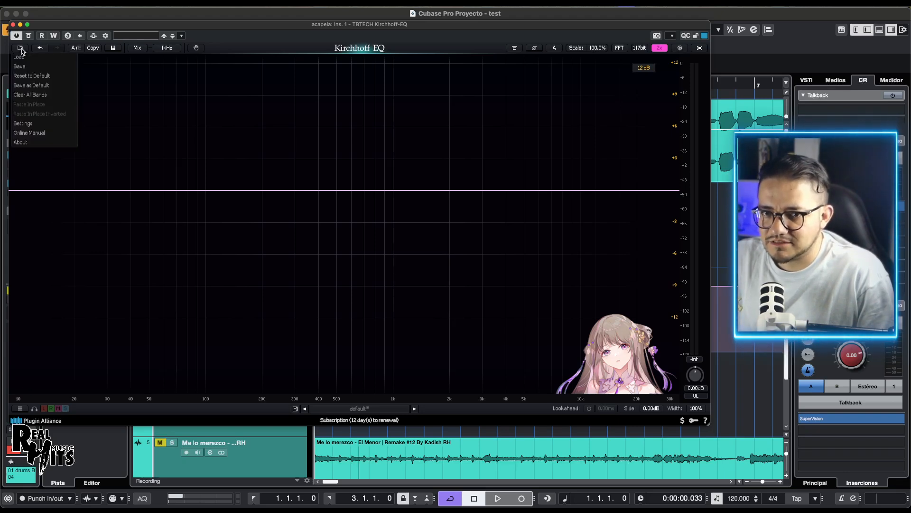
click(680, 48)
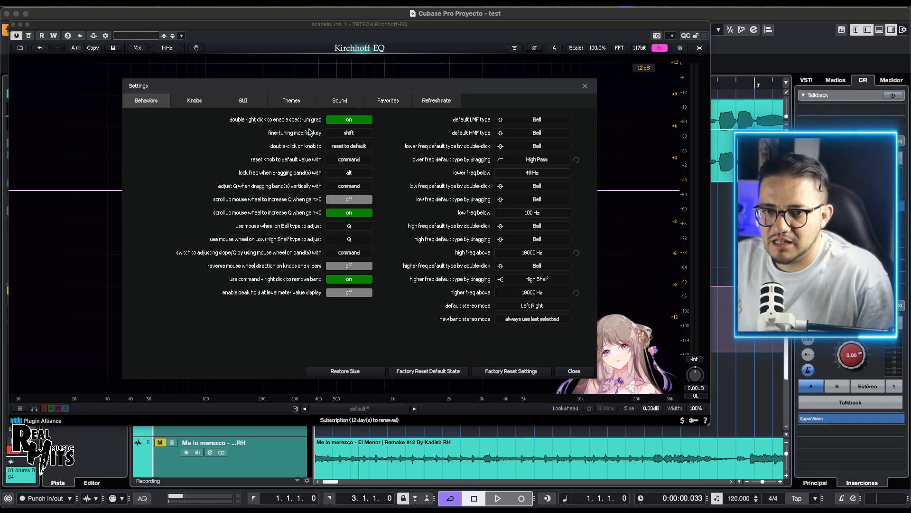
click(194, 100)
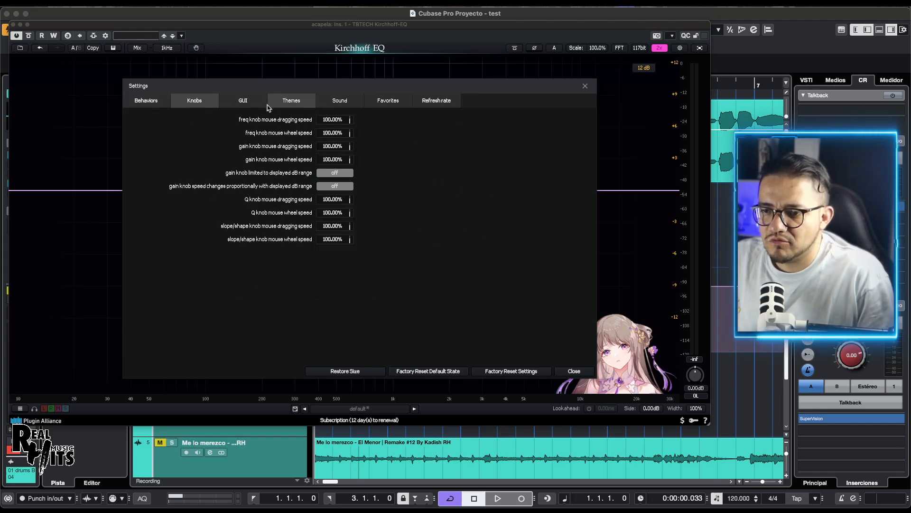
click(247, 102)
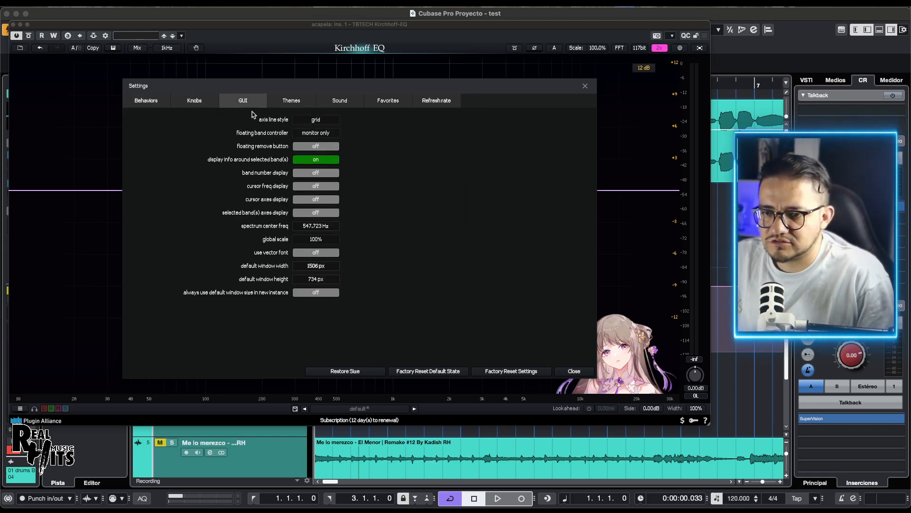
Step: Try the classic and ruby themes on the equalizer, finishing with the dawn theme loaded
click(304, 106)
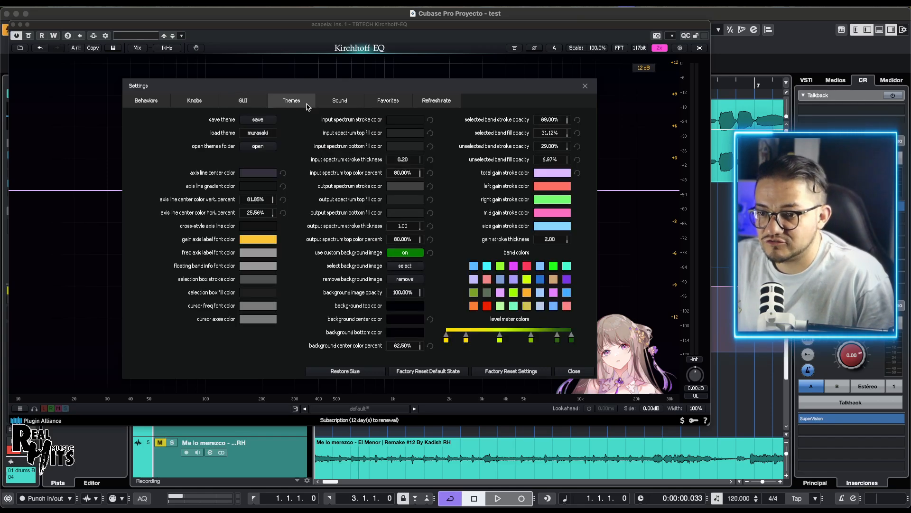
click(261, 135)
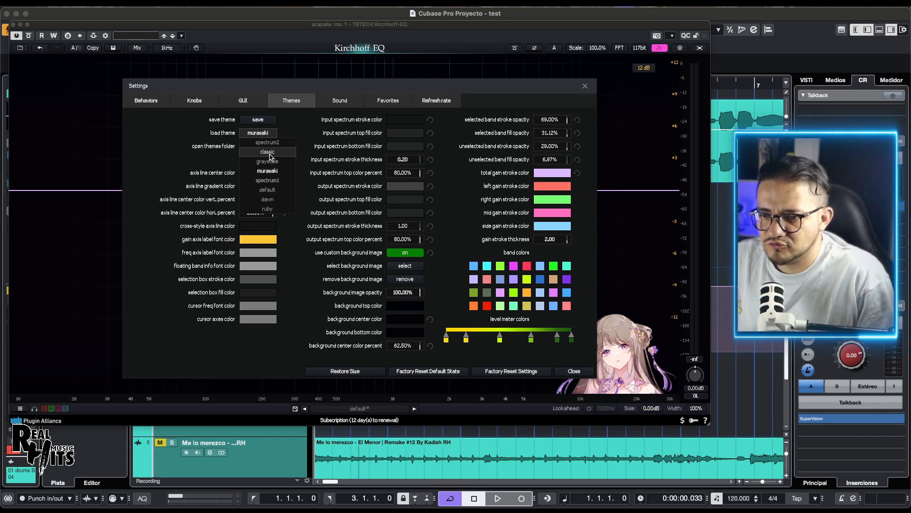
click(268, 152)
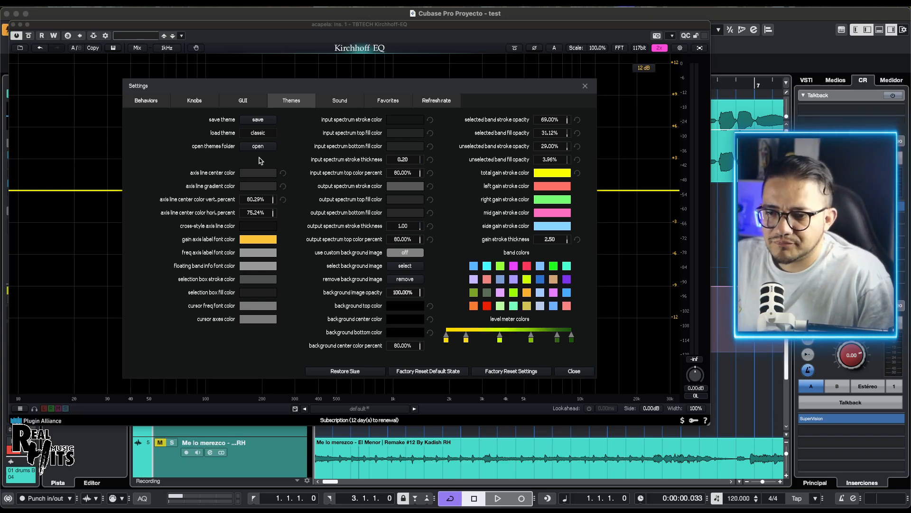
click(259, 133)
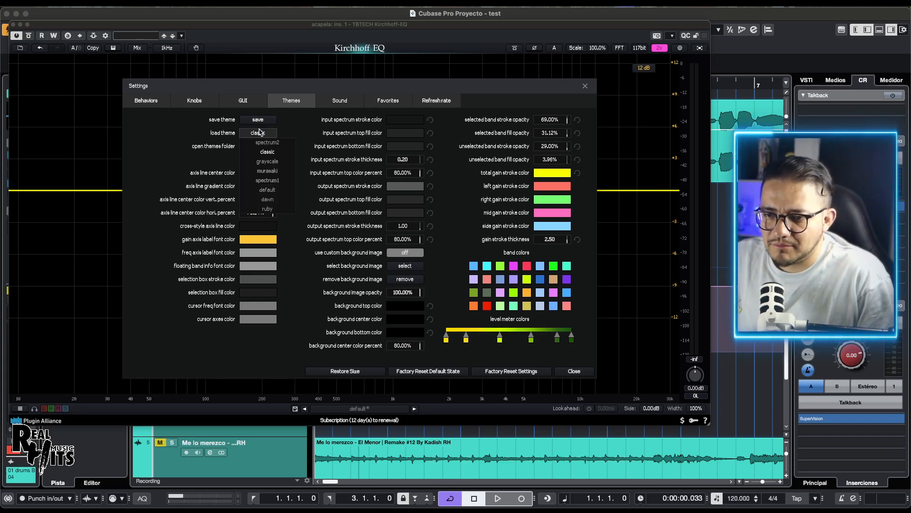
click(266, 208)
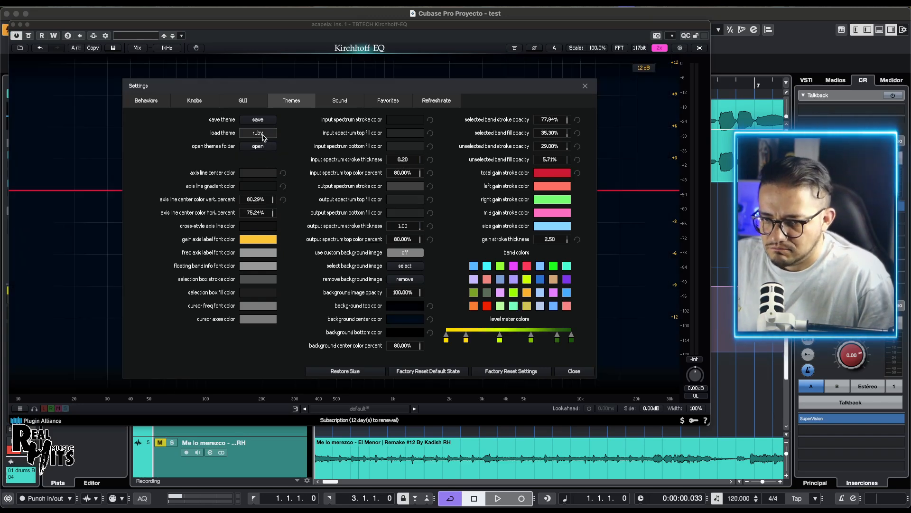
click(263, 134)
click(269, 200)
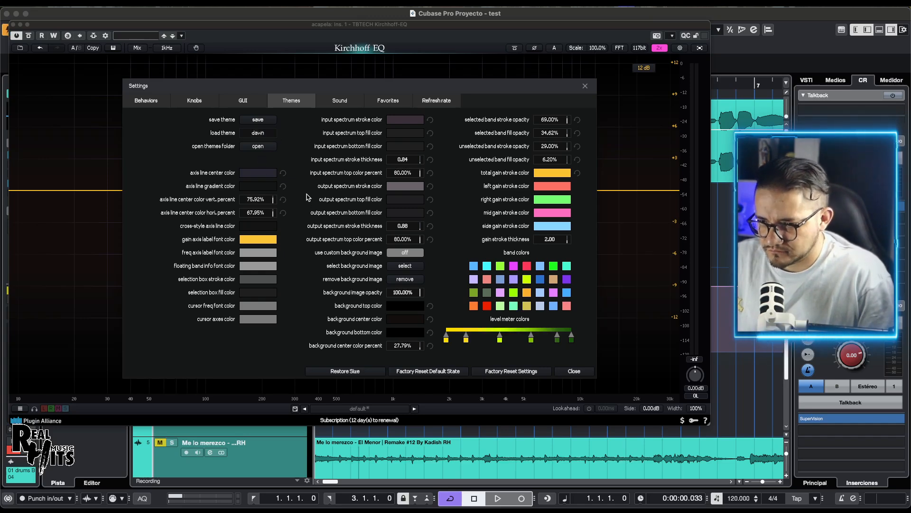
Step: Review the Sound, Favorites and Refresh rate settings, and close the settings dialog
click(340, 105)
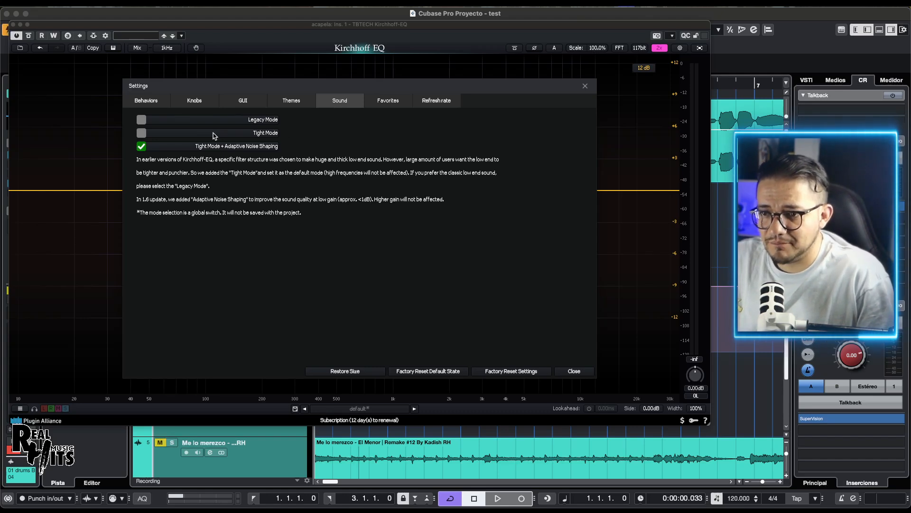
click(381, 105)
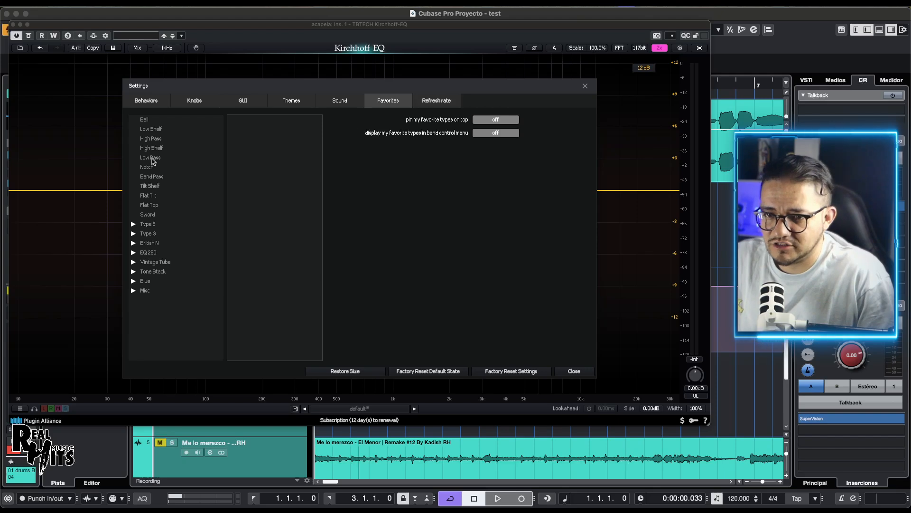
click(429, 104)
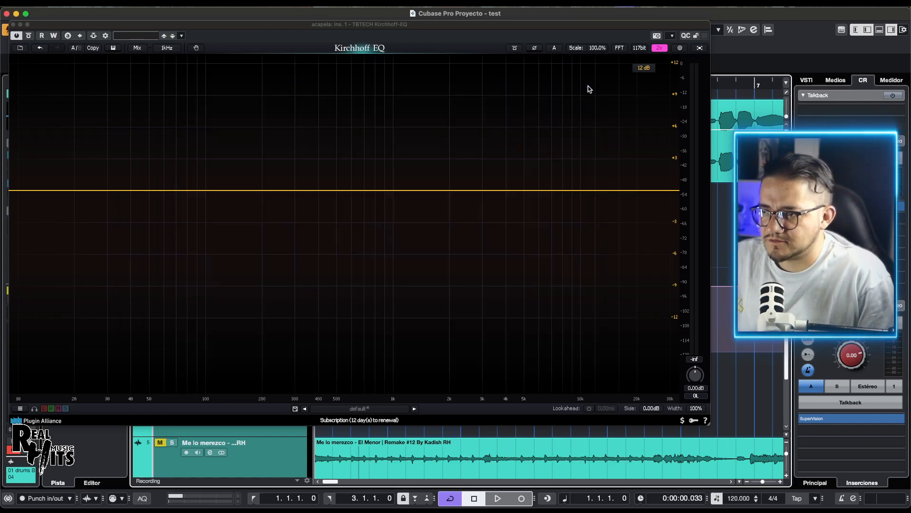
click(585, 87)
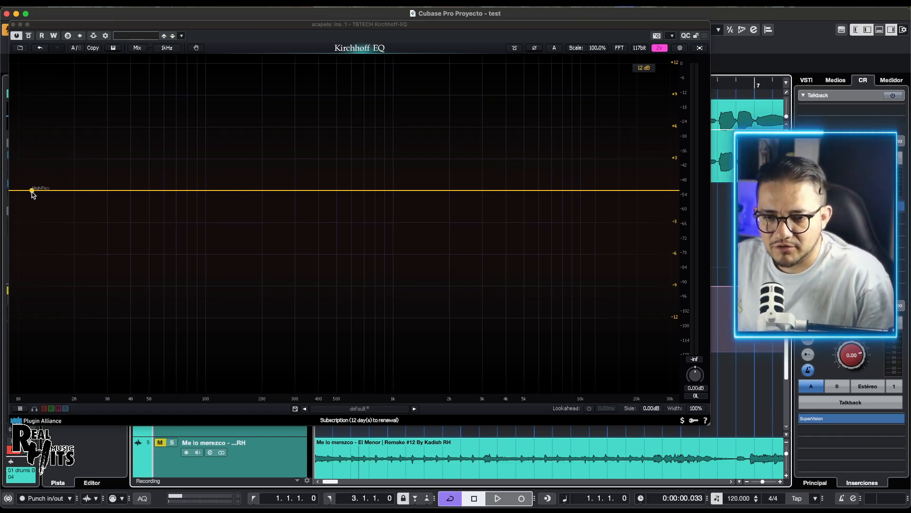
Step: Add a High Pass band at about 44.5 Hz and steepen its slope to about 57.1 dB/oct
drag(32, 191, 139, 189)
scroll(139, 189, up, 5)
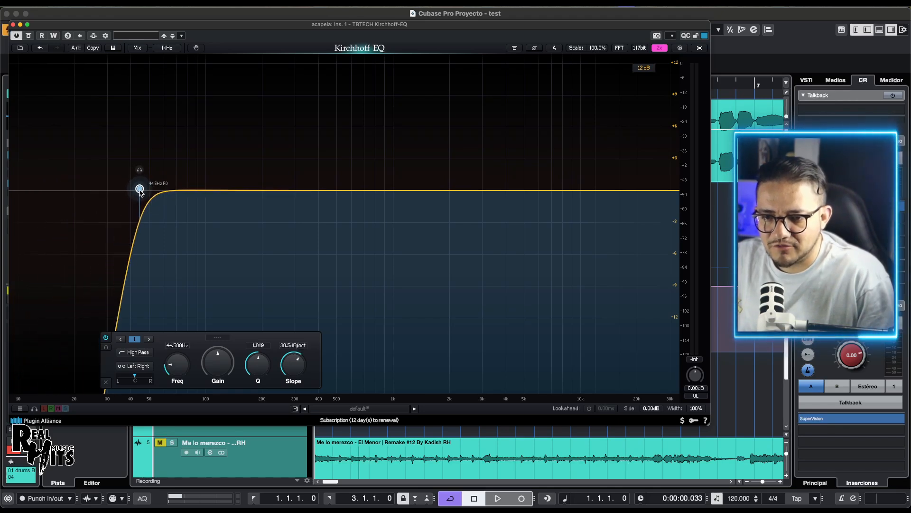
scroll(140, 189, up, 7)
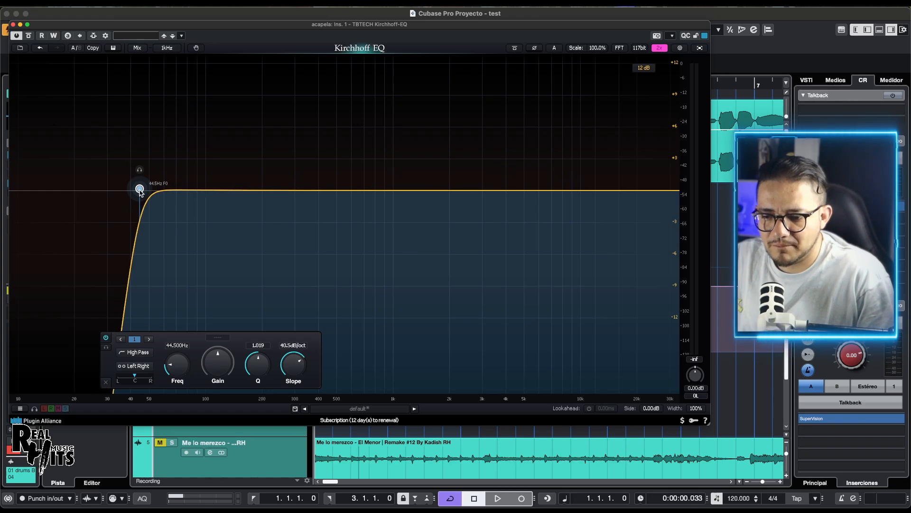
scroll(140, 189, up, 1)
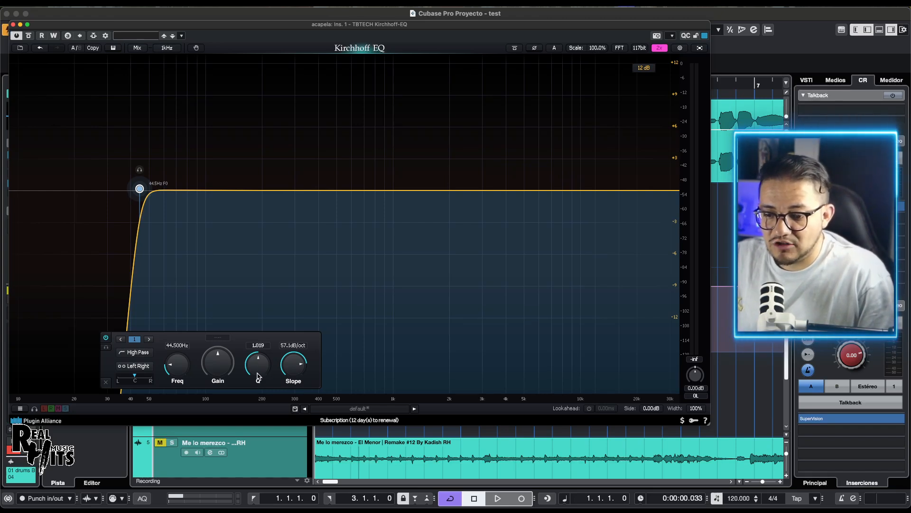
Step: Add a Bell band at about 161 Hz with about +4.4 dB gain and vary its Q, ending at about 15.5
double_click(245, 191)
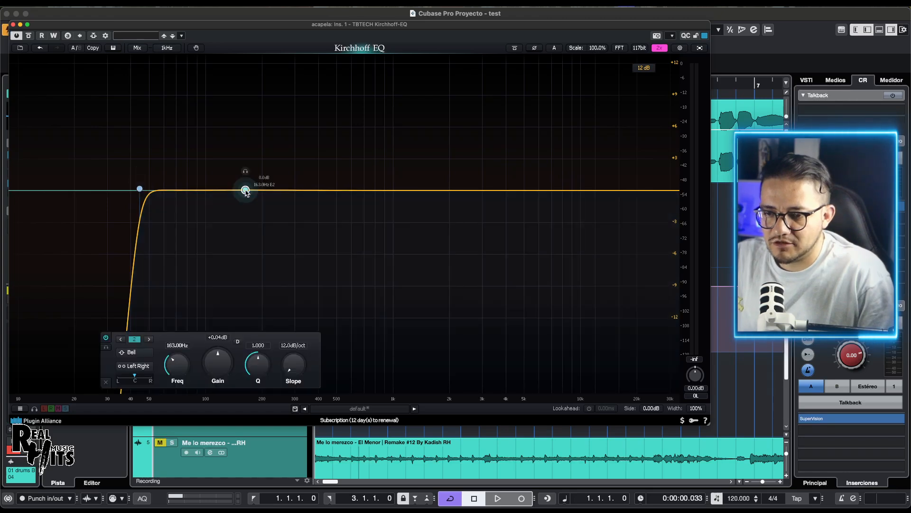
drag(246, 190, 244, 143)
scroll(241, 153, up, 1)
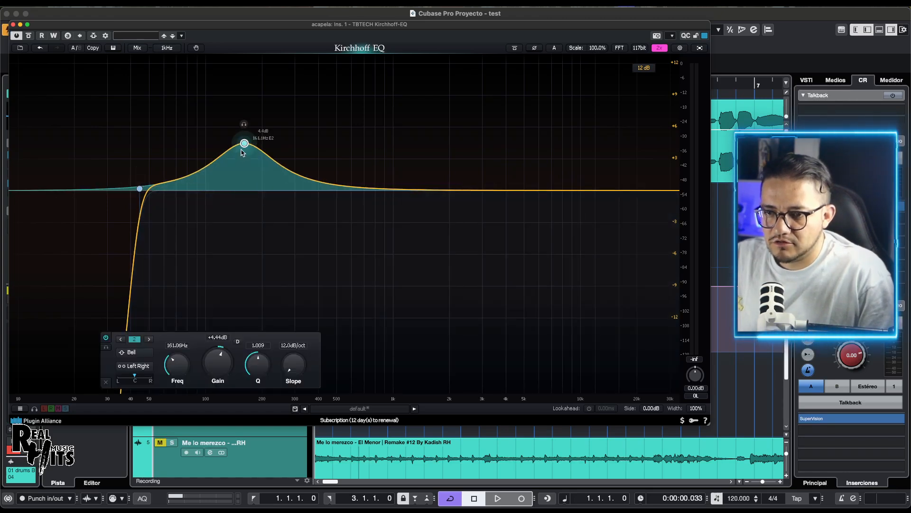
scroll(245, 146, up, 15)
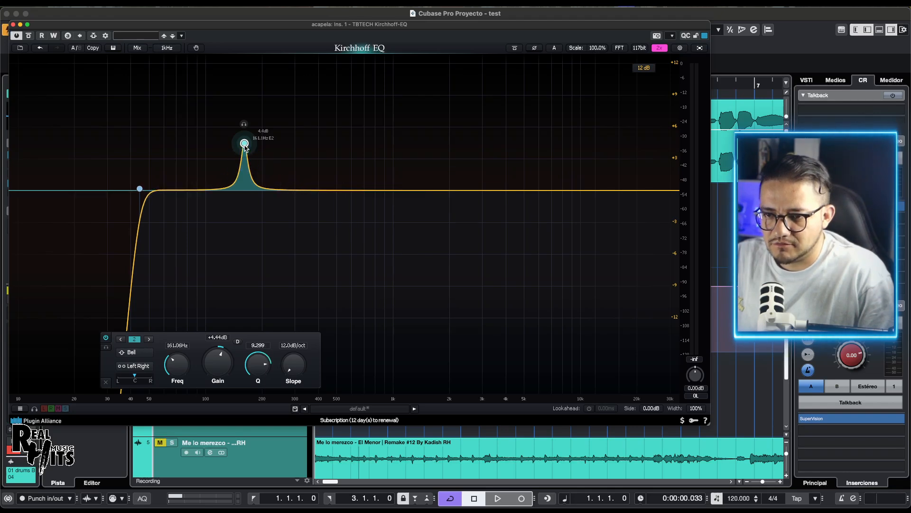
scroll(245, 147, down, 20)
scroll(245, 147, up, 20)
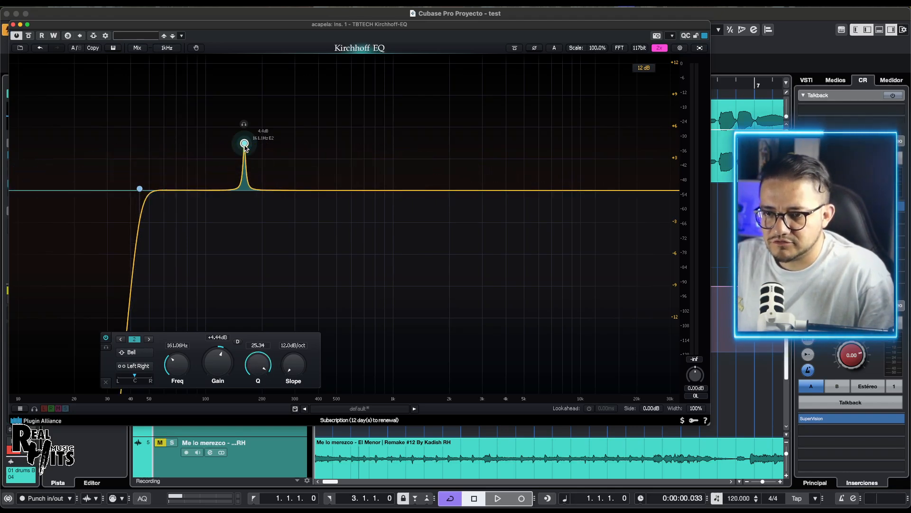
scroll(245, 147, down, 20)
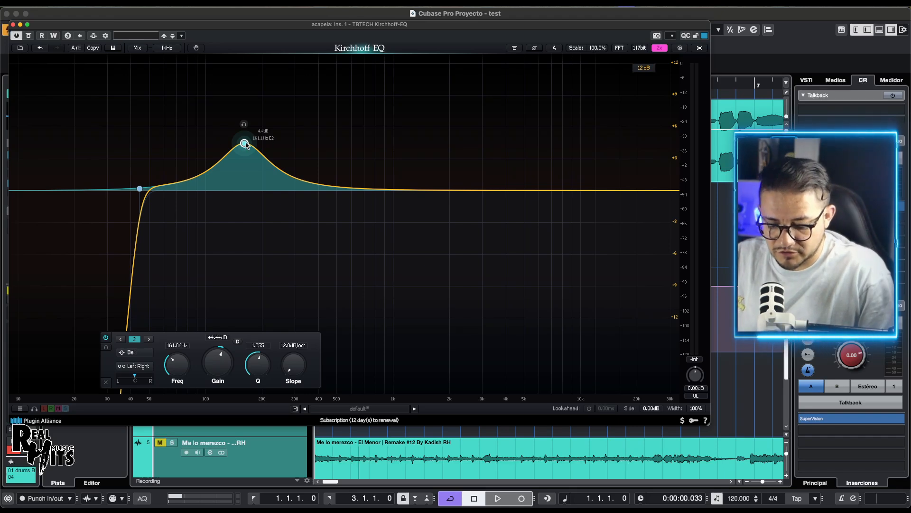
scroll(246, 145, up, 8)
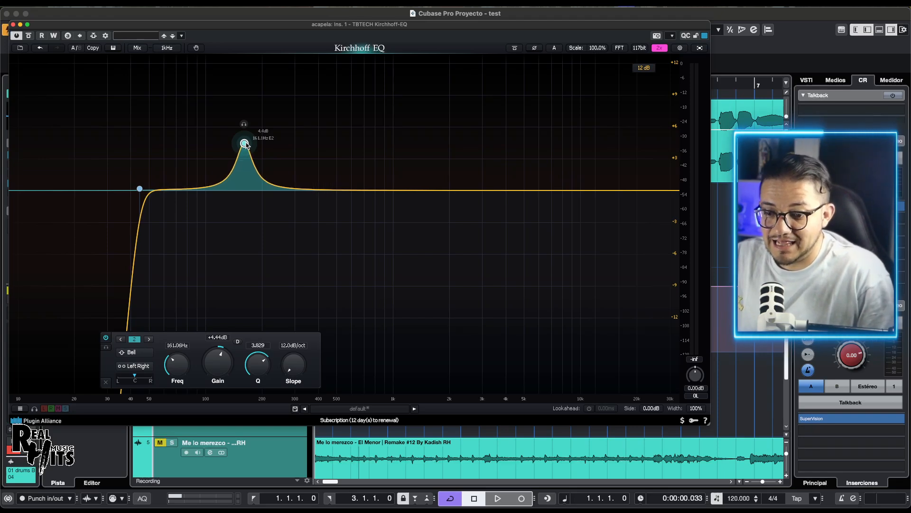
scroll(245, 144, down, 4)
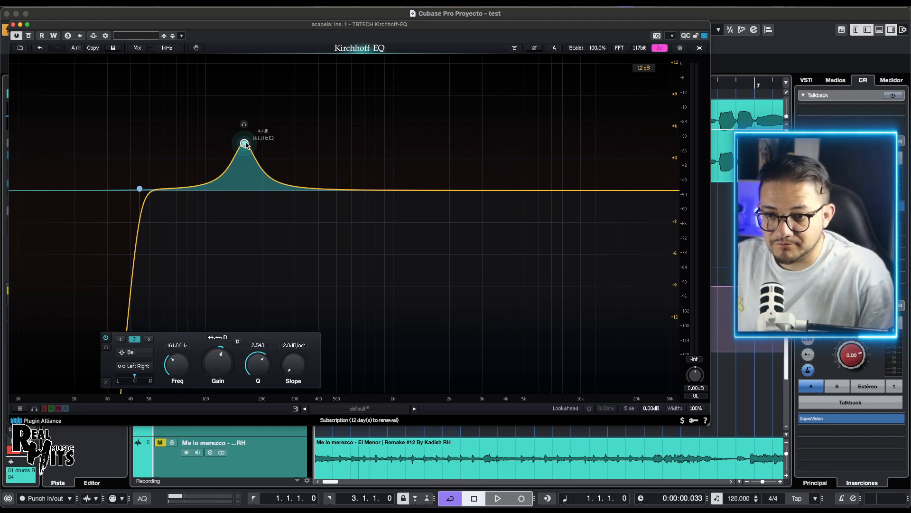
scroll(245, 145, up, 7)
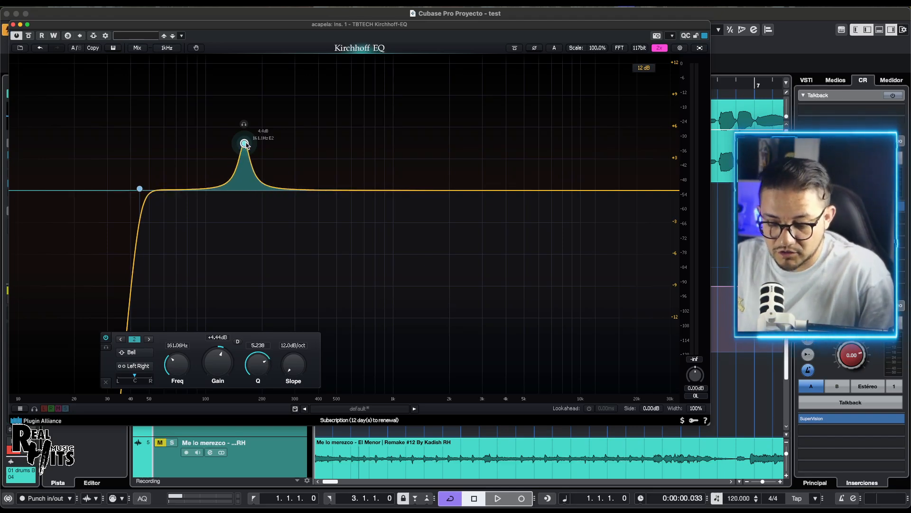
scroll(245, 145, up, 10)
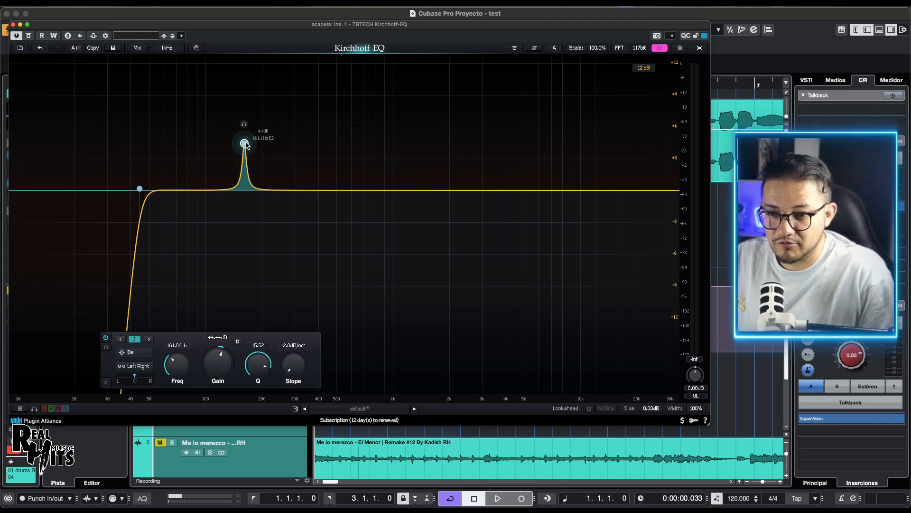
Step: Move the Bell band to about 142 Hz and add a second Bell at about 429 Hz with about +0.6 dB gain
drag(246, 142, 235, 114)
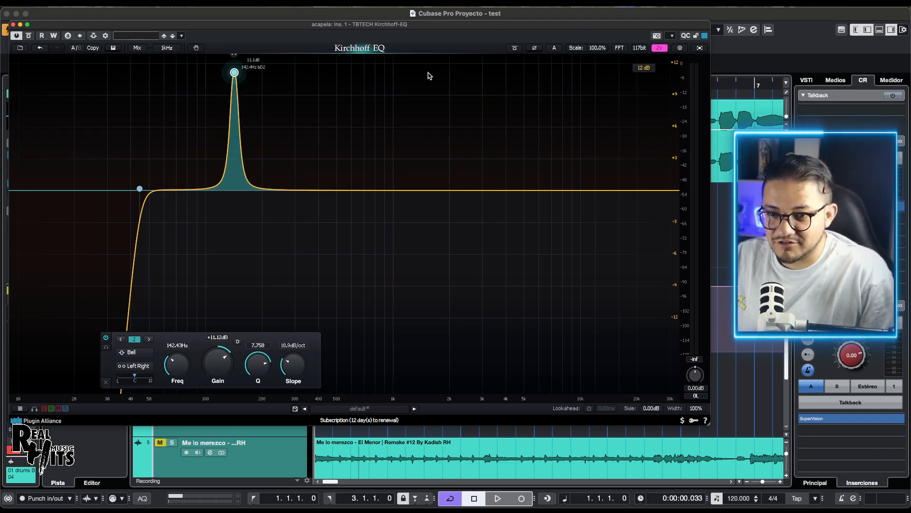
double_click(347, 184)
mouse_move(340, 191)
mouse_down()
mouse_move(301, 190)
mouse_move(332, 208)
mouse_move(320, 232)
mouse_move(325, 186)
mouse_up()
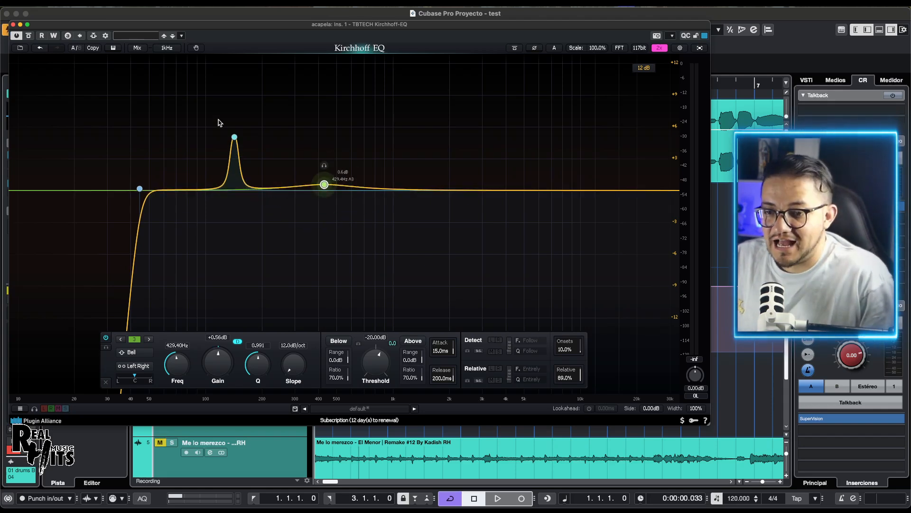
Step: Select both Bell bands together and delete them, keeping the High Pass band
drag(210, 129, 350, 209)
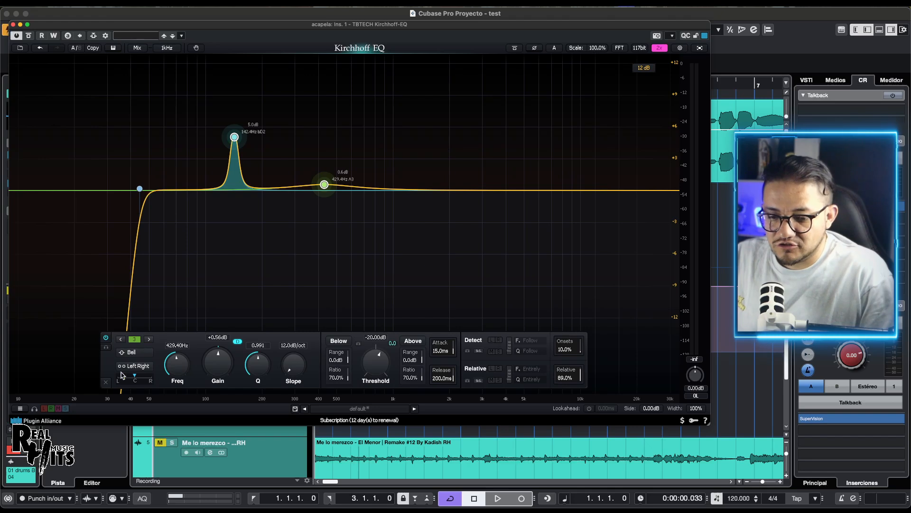
click(108, 383)
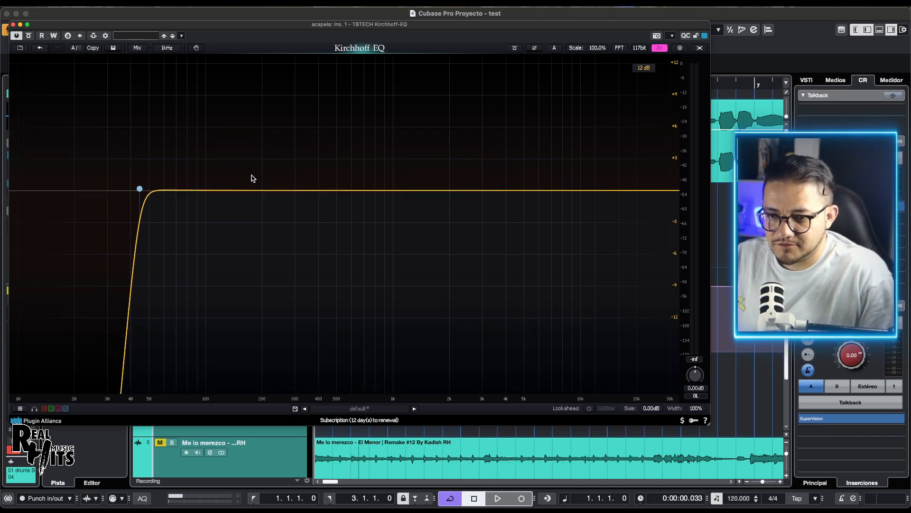
Step: Add a dynamic Bell band at about 144 Hz with about +3.3 dB gain and remove it again
double_click(235, 191)
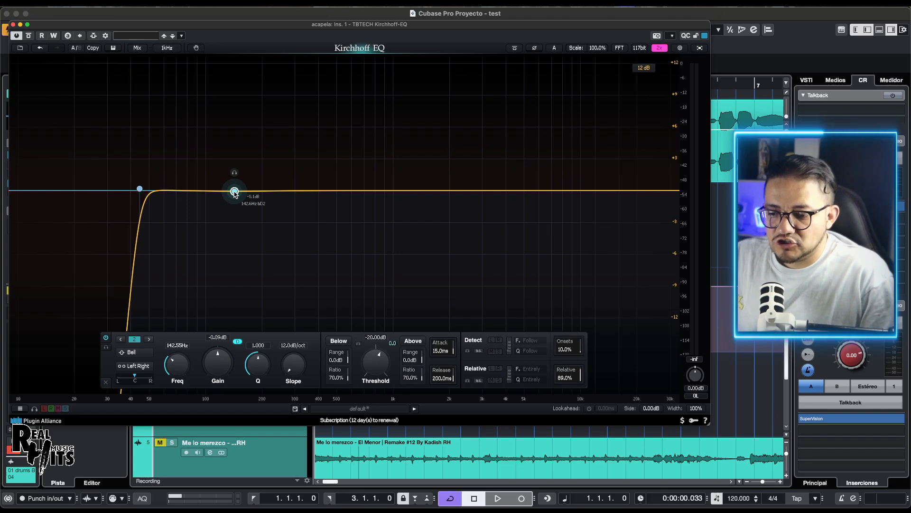
drag(234, 191, 236, 155)
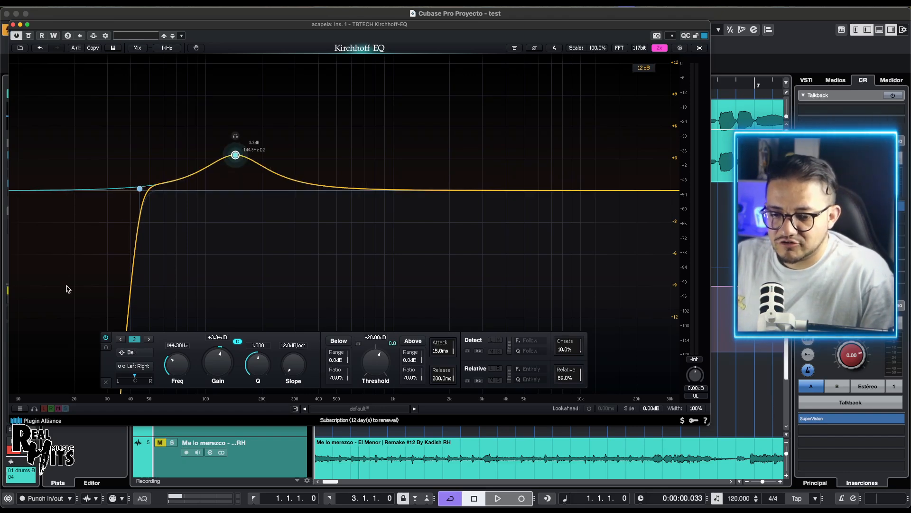
click(110, 383)
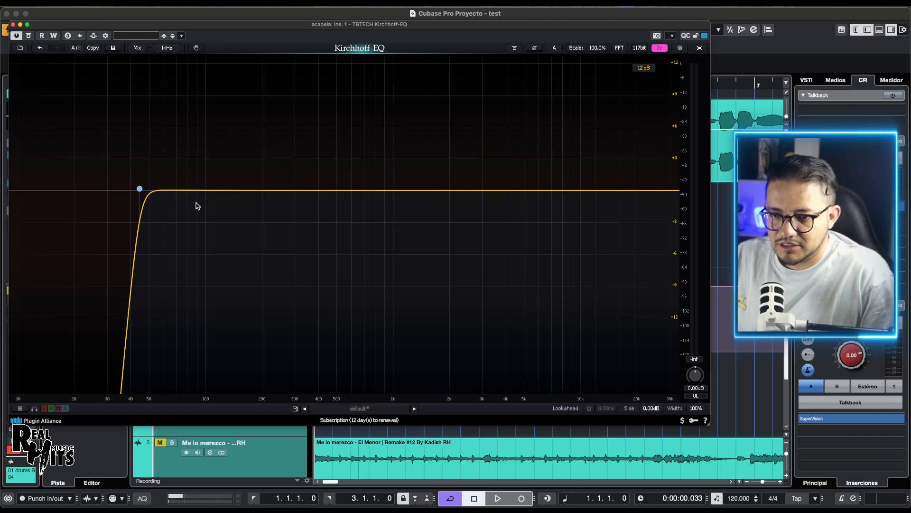
Step: Add a non-dynamic Bell band at about 145 Hz with about +6.6 dB gain and remove it again
double_click(224, 188)
drag(224, 188, 236, 120)
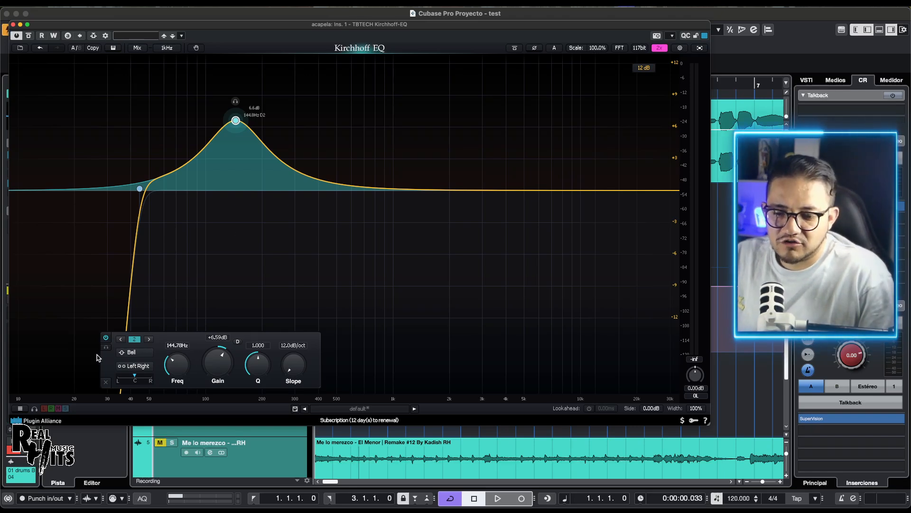
click(106, 382)
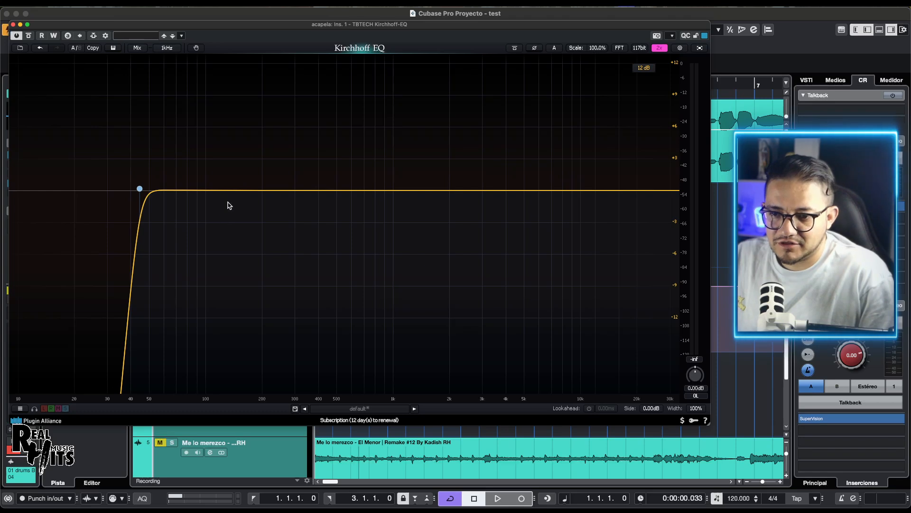
Step: Try out the bypass on a new dynamic Bell band at about 213 Hz with about +2.6 dB gain, and delete the band
click(232, 190)
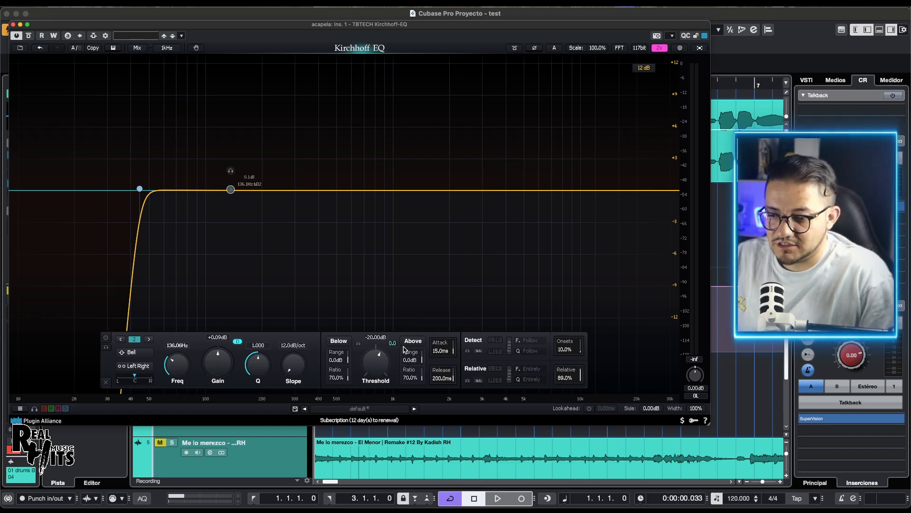
drag(231, 190, 267, 162)
click(106, 339)
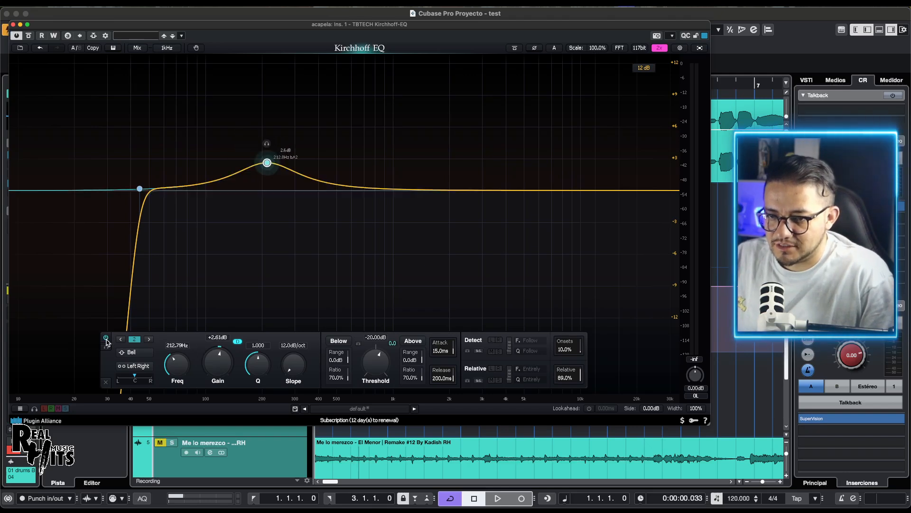
click(106, 339)
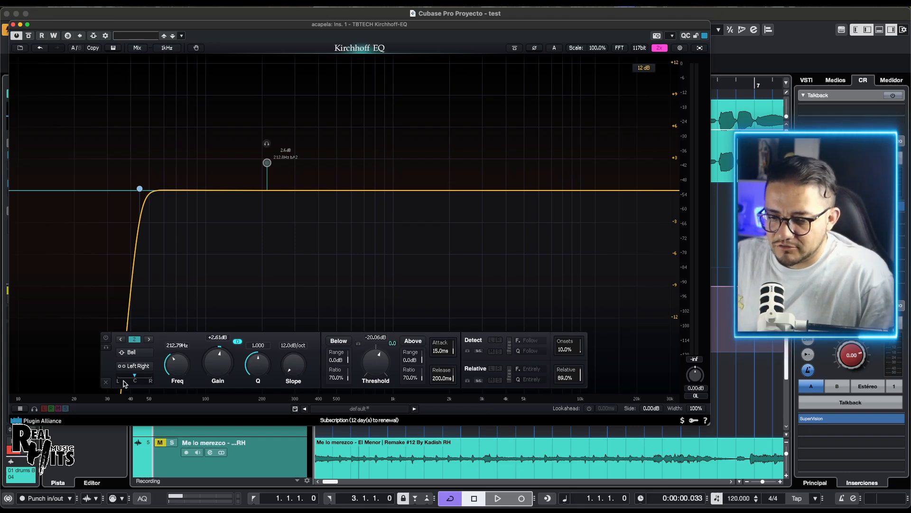
click(106, 382)
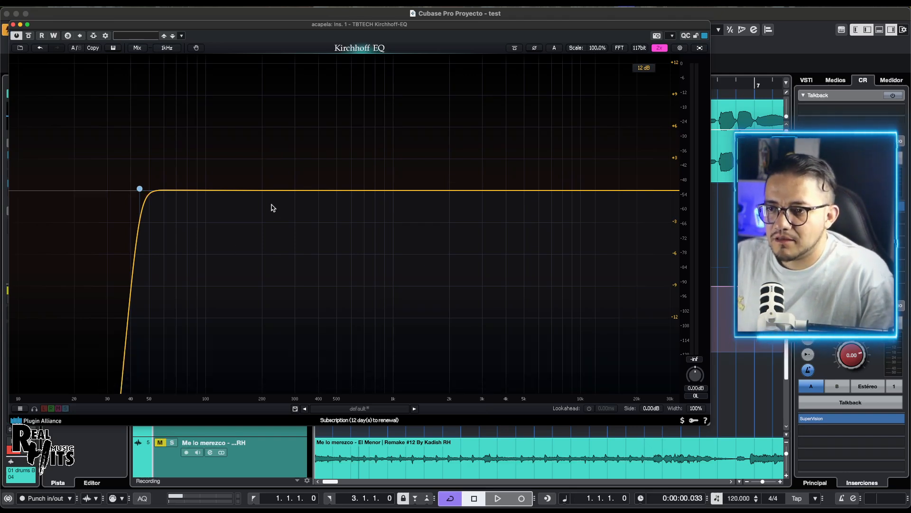
Step: Add two non-dynamic Bell bands: one at about 283 Hz with about +6.4 dB, another at about 3479 Hz with about +4.7 dB
drag(265, 191, 289, 123)
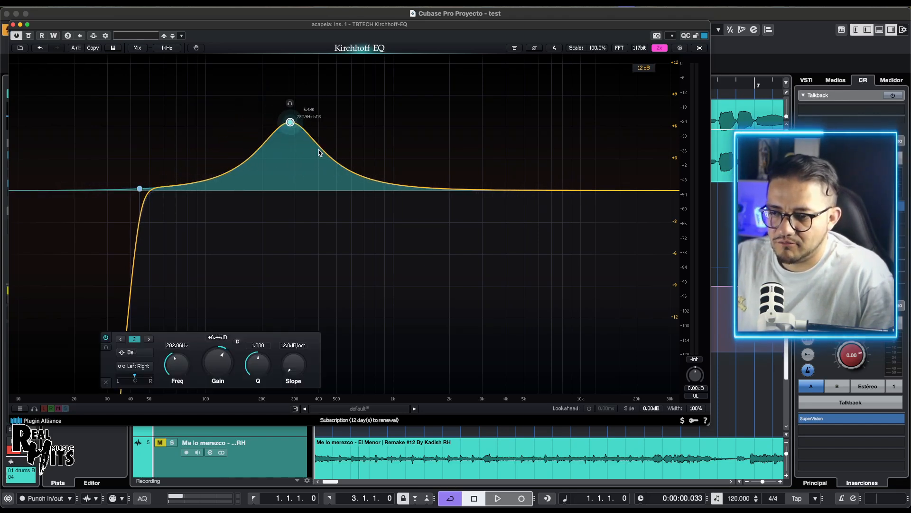
drag(437, 187, 495, 140)
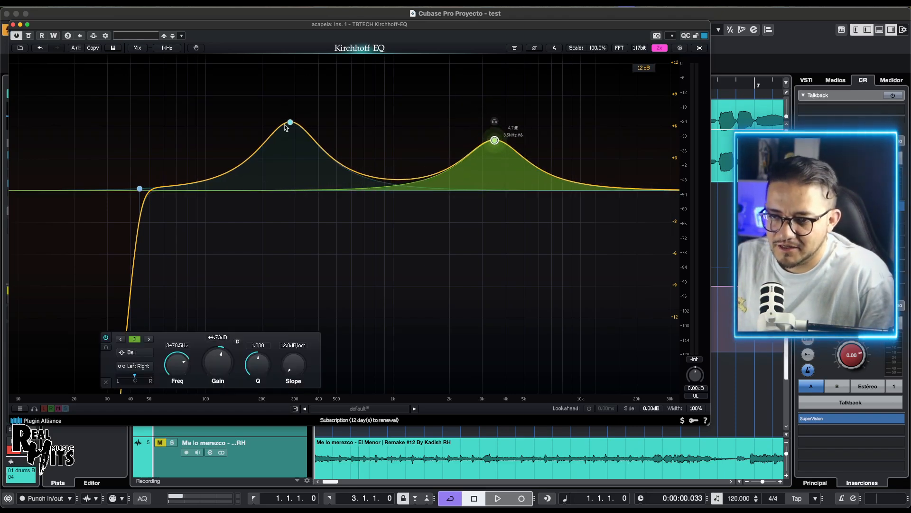
Step: Look through the available filter types for the 283 Hz Bell band, including the vintage models, and change it to E High Bell
click(290, 122)
right_click(291, 123)
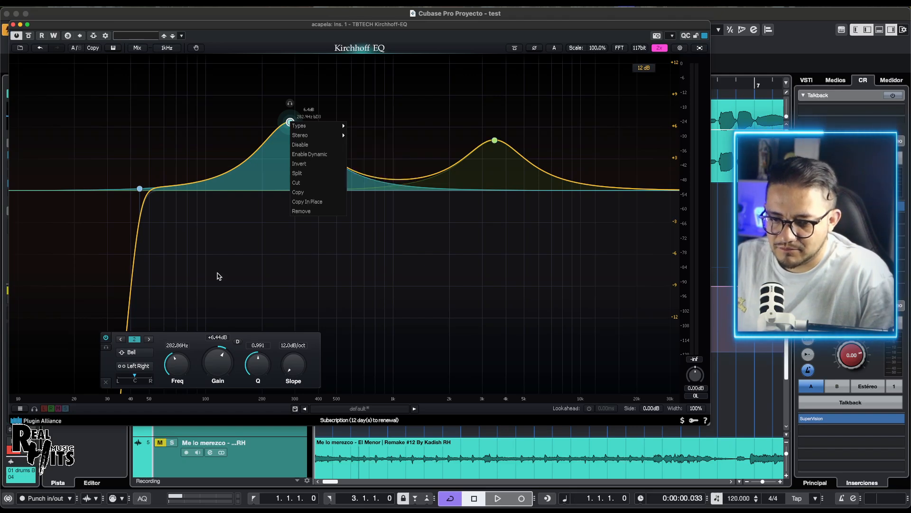
click(129, 357)
click(129, 354)
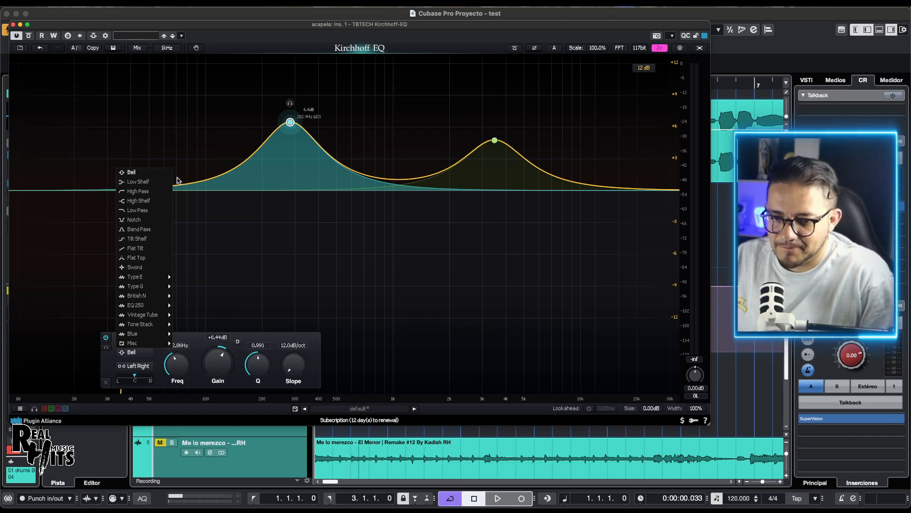
click(291, 123)
right_click(291, 123)
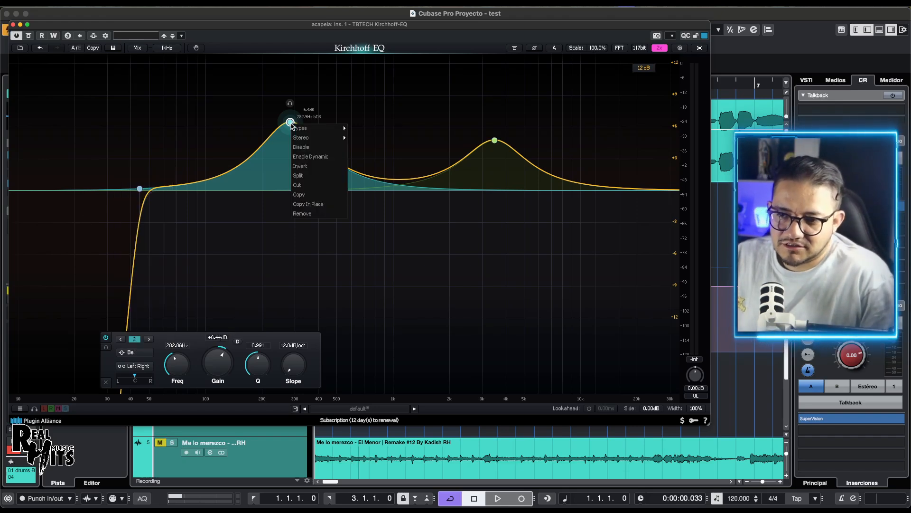
mouse_move(300, 131)
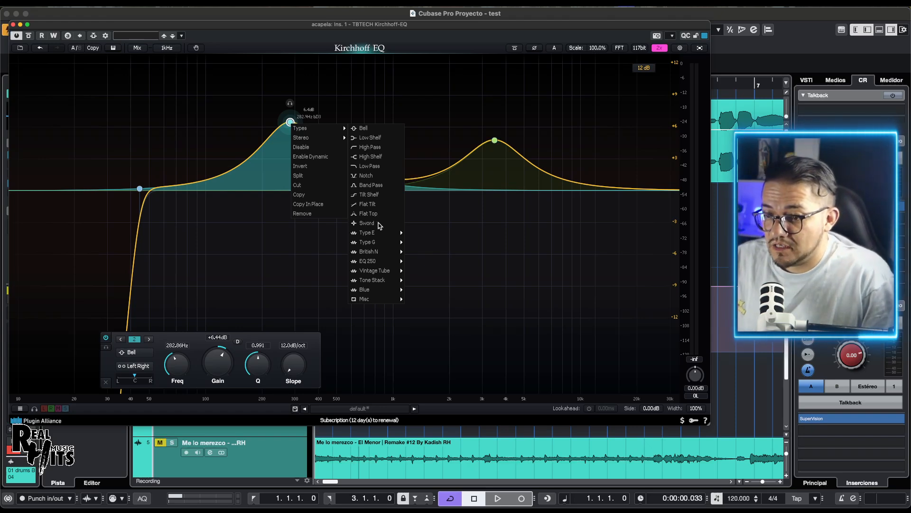
mouse_move(367, 235)
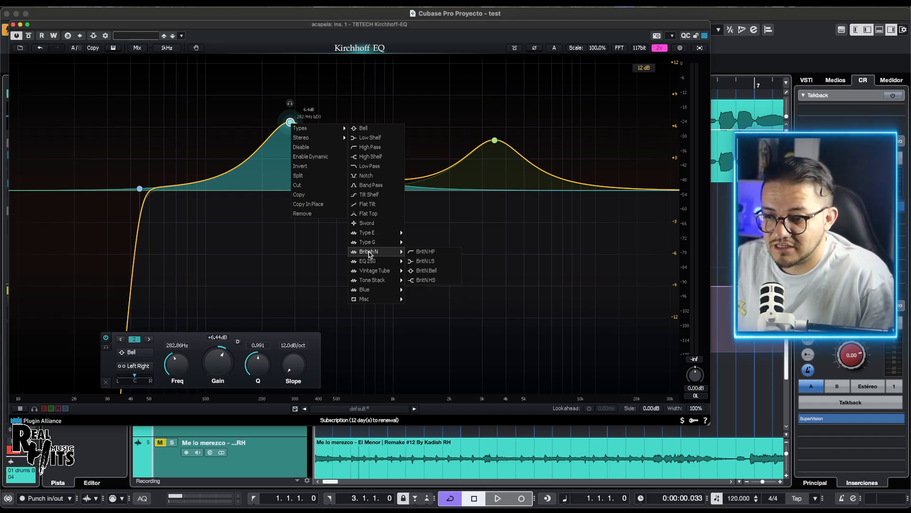
mouse_move(371, 276)
mouse_move(368, 294)
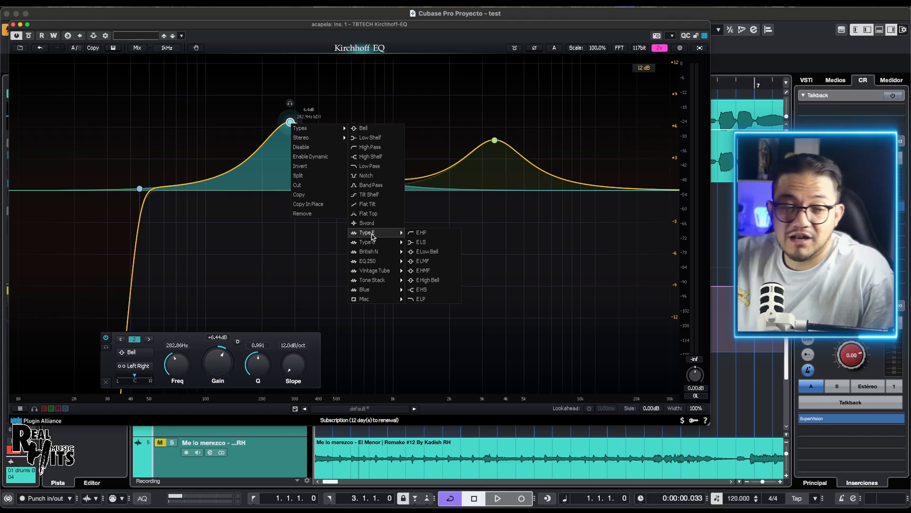
click(428, 280)
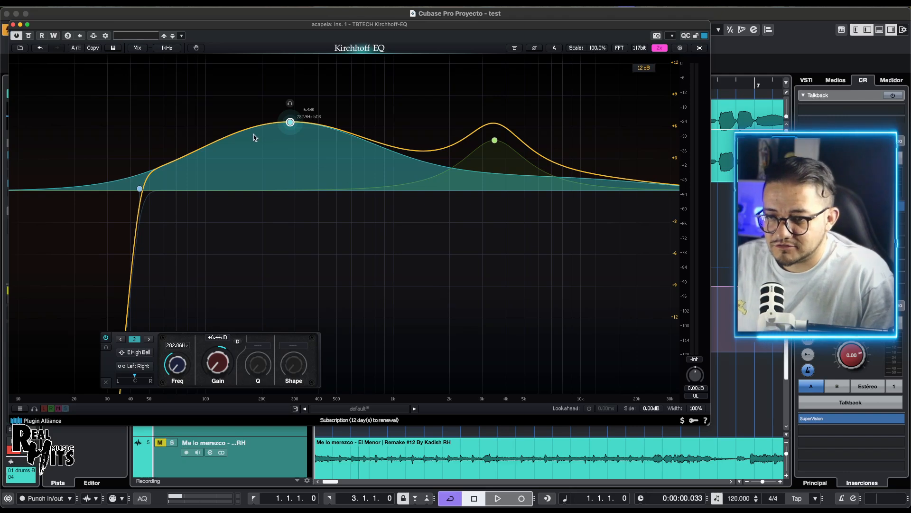
Step: Change the 283 Hz band's filter type to 250 Bell from the EQ 250 models
right_click(290, 123)
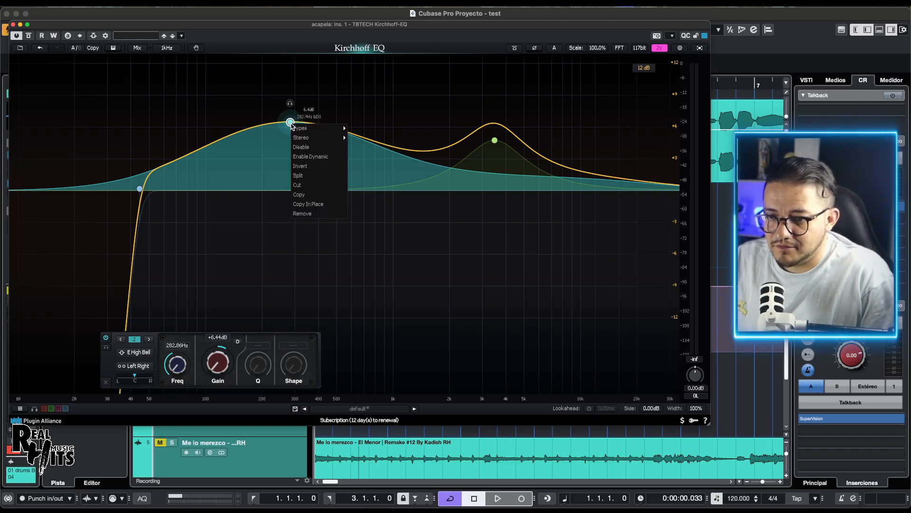
click(209, 358)
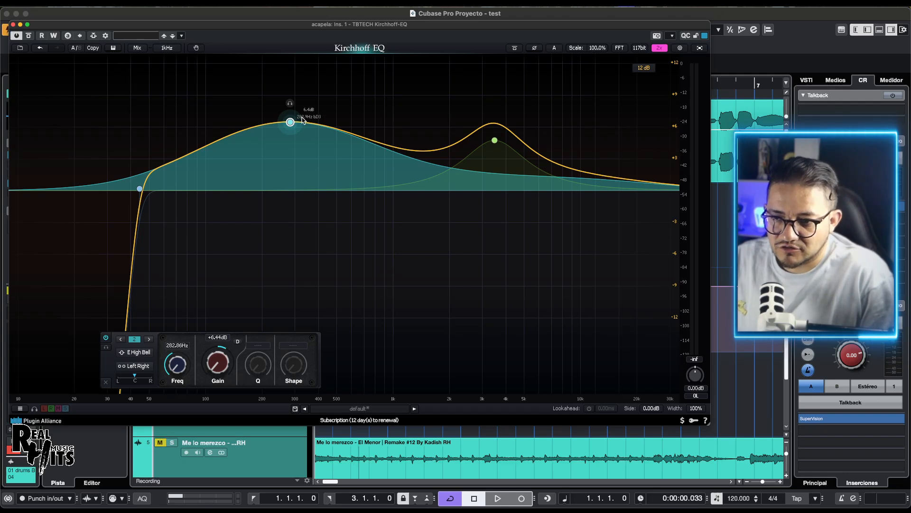
right_click(291, 123)
mouse_move(335, 138)
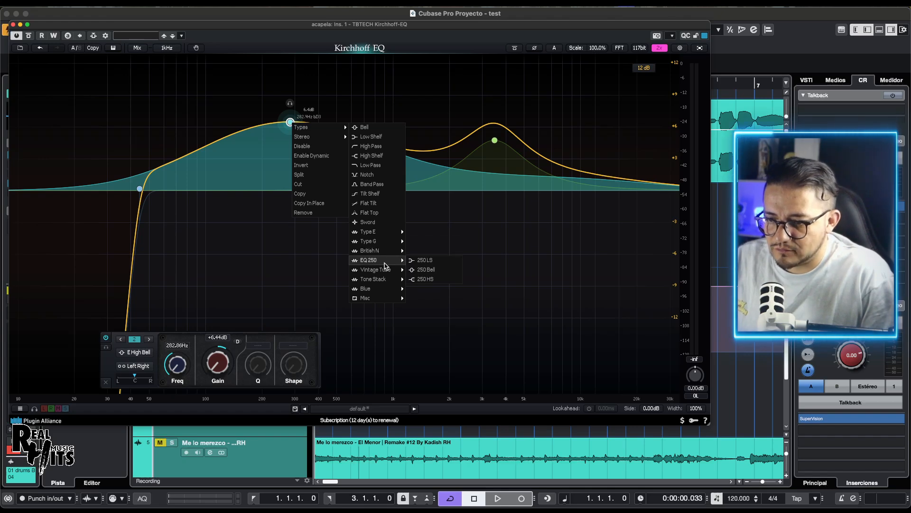
click(427, 270)
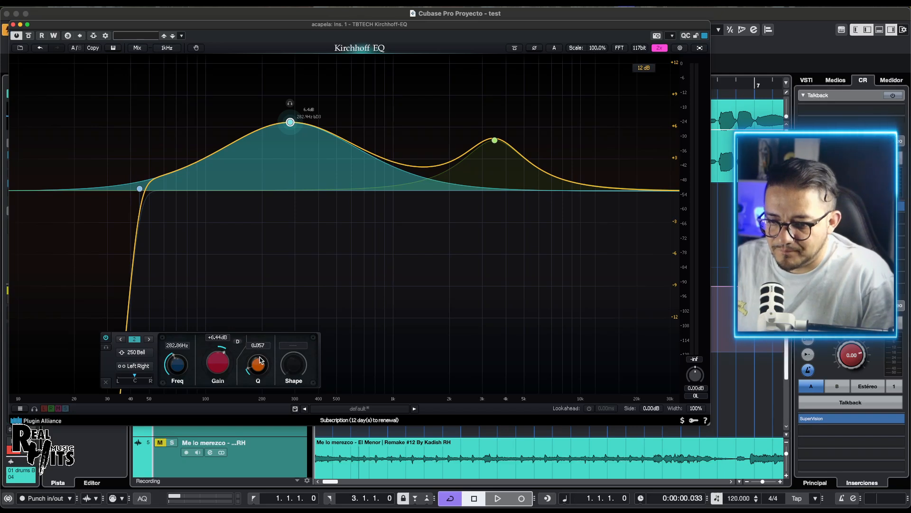
Step: Narrow the 250 Bell band to a Q of about 18.85 and adjust its gain to about +6.85 dB
drag(260, 360, 257, 309)
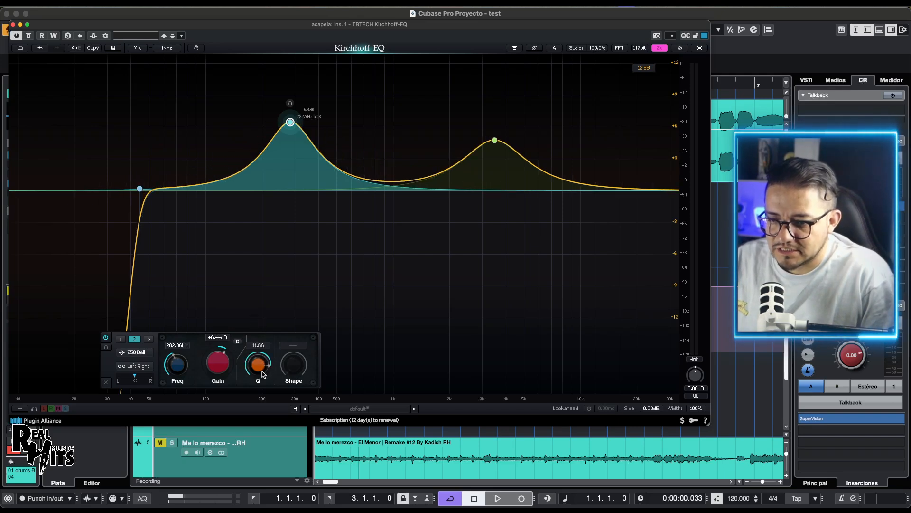
drag(262, 374, 224, 360)
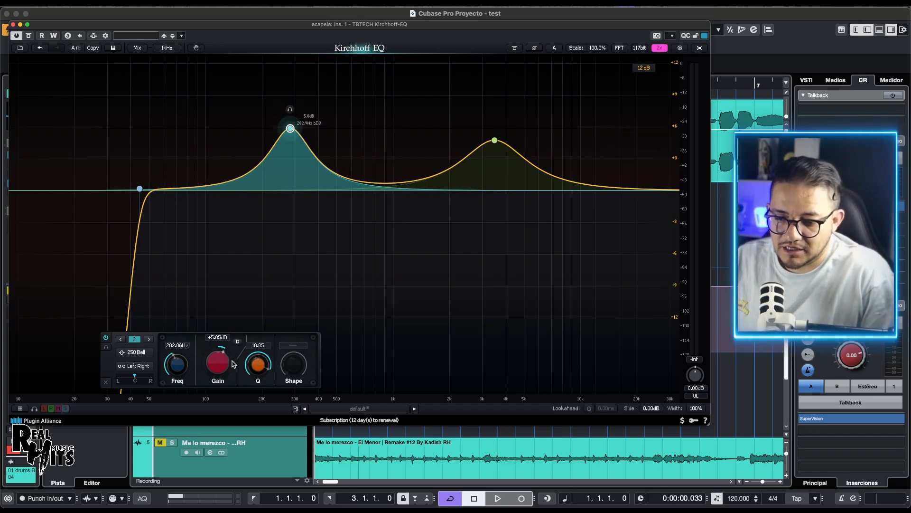
drag(288, 126, 287, 114)
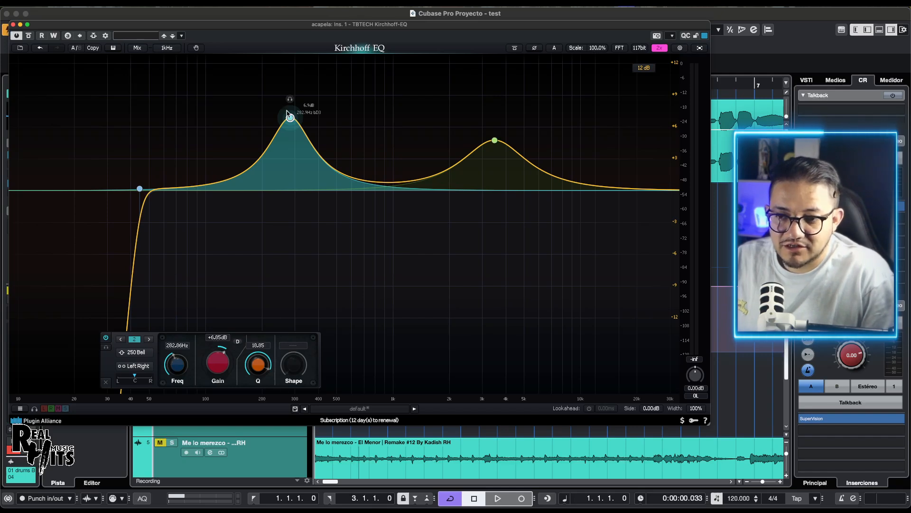
Step: Change the 283 Hz band to the Vintage Tube type VT Boost and lower its gain to about +2.6 dB
right_click(290, 118)
mouse_move(317, 123)
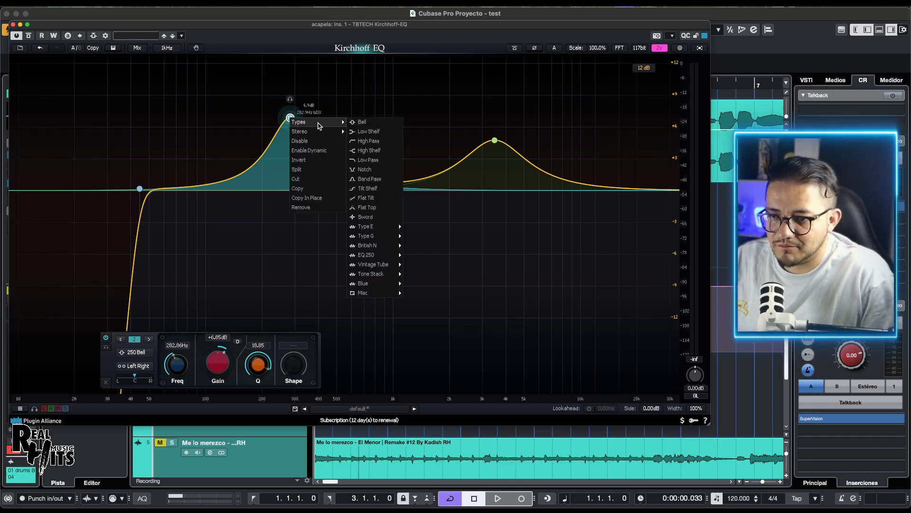
mouse_move(373, 265)
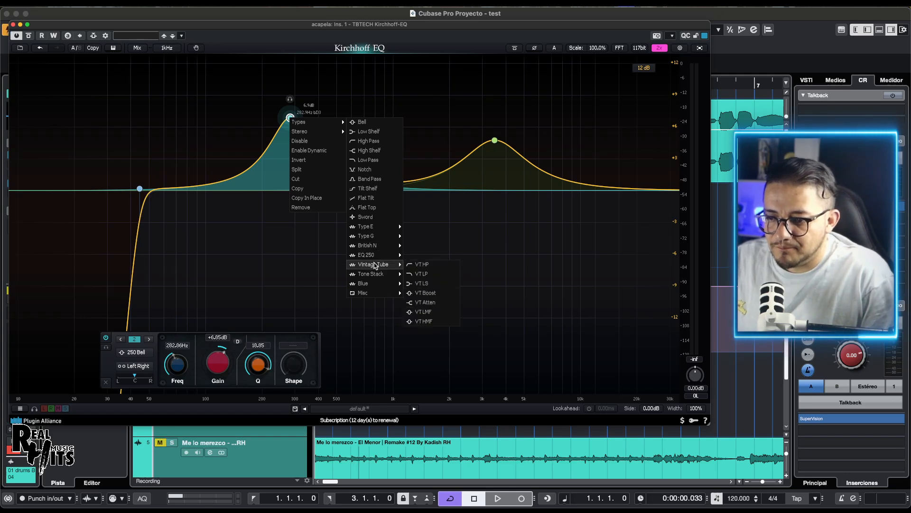
click(425, 292)
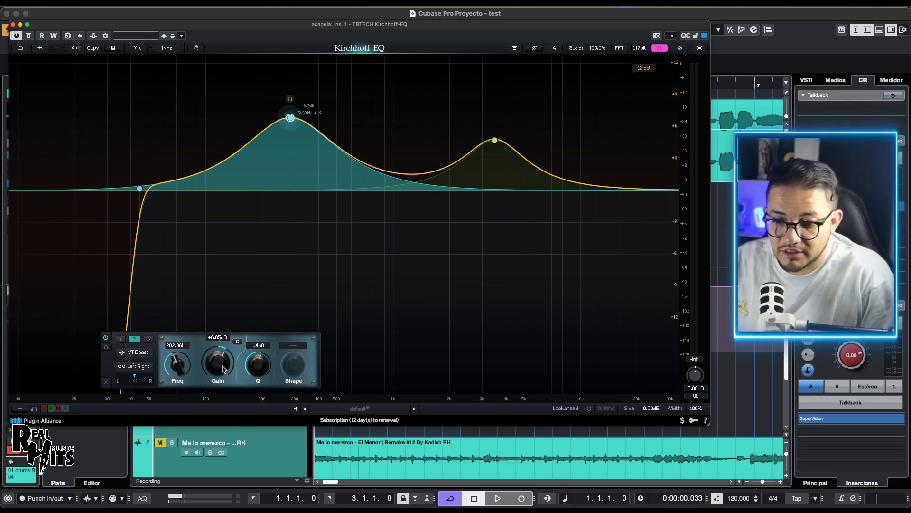
mouse_move(223, 369)
mouse_down()
mouse_move(224, 357)
mouse_move(234, 388)
mouse_move(234, 360)
mouse_move(231, 390)
mouse_move(227, 353)
mouse_up()
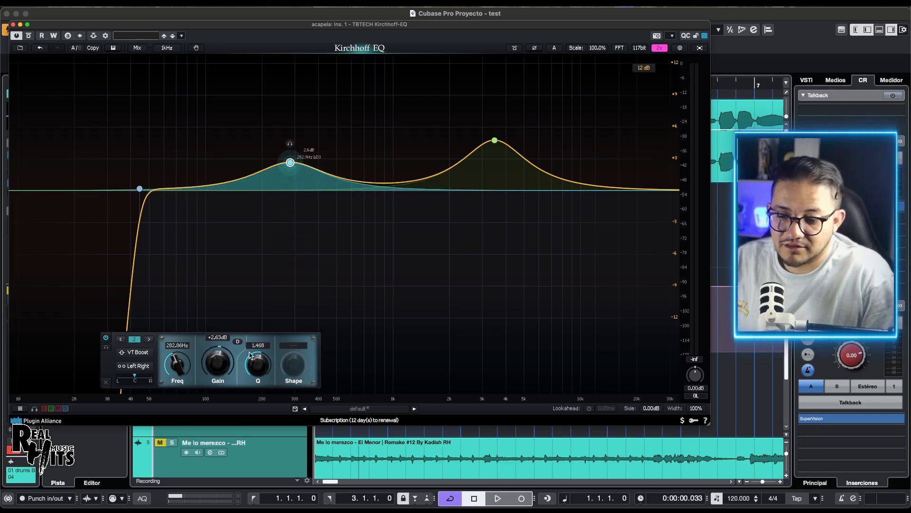
Step: Change the 283 Hz band to the Blue Low type and adjust its Q to about 1.79 and gain to about +2.8 dB
click(142, 352)
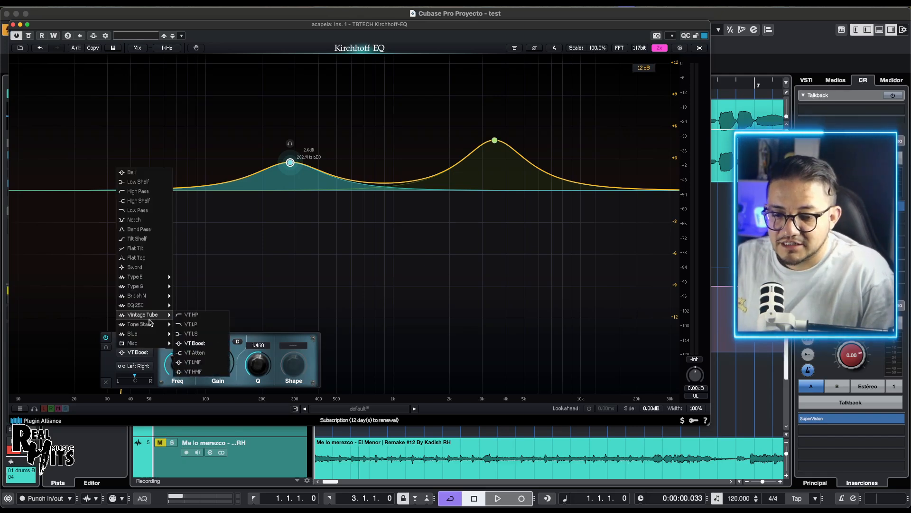
mouse_move(143, 334)
click(194, 333)
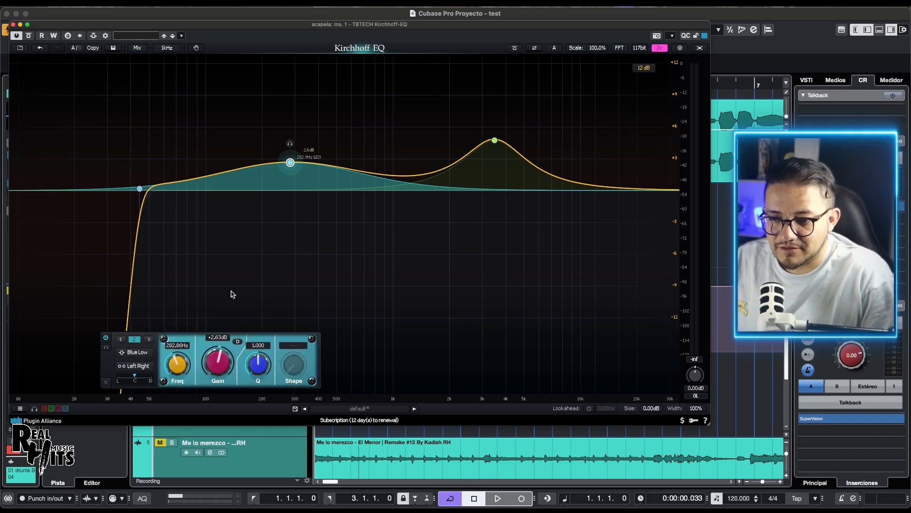
drag(254, 370, 222, 374)
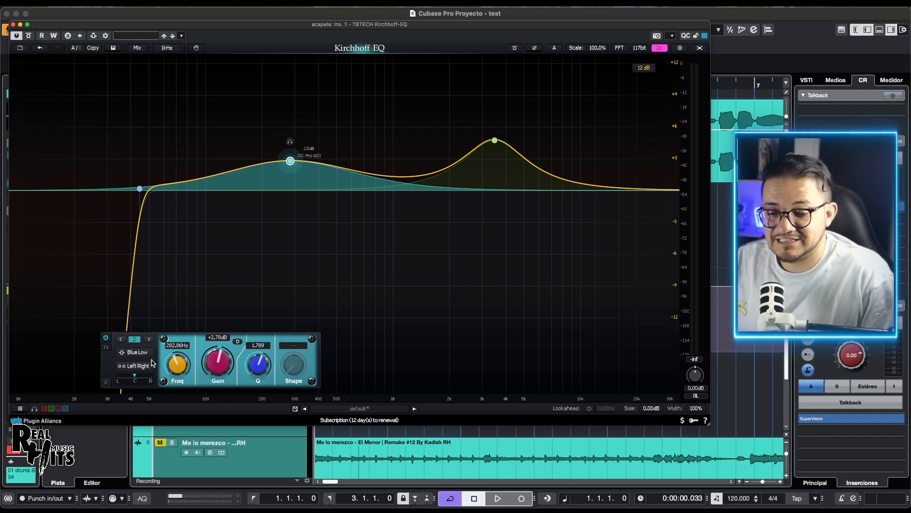
Step: Switch the 283 Hz band back and forth between Bell and Blue Low, ending on Bell with about +2.85 dB gain
click(132, 357)
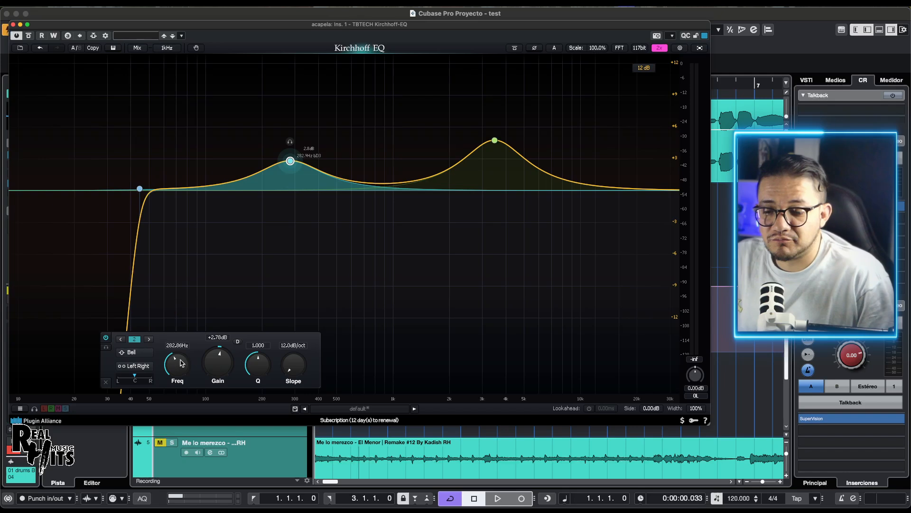
click(133, 354)
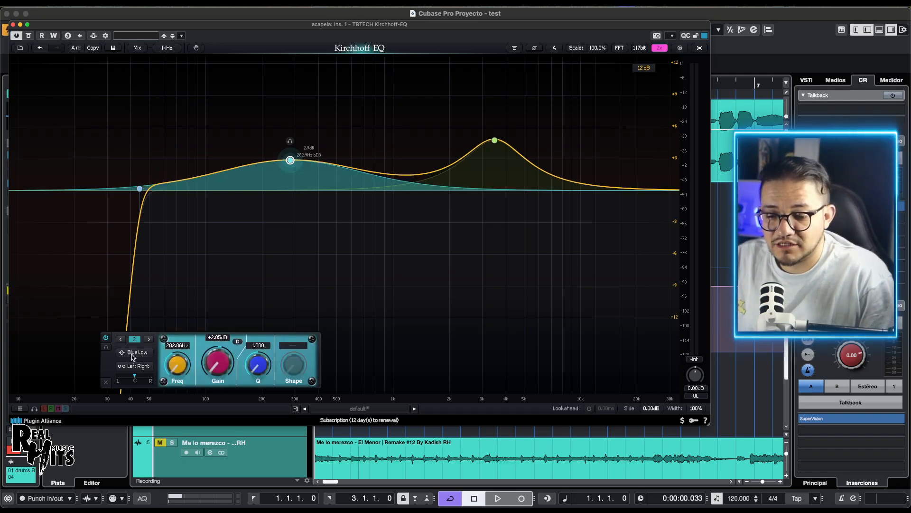
click(132, 354)
click(133, 353)
click(134, 352)
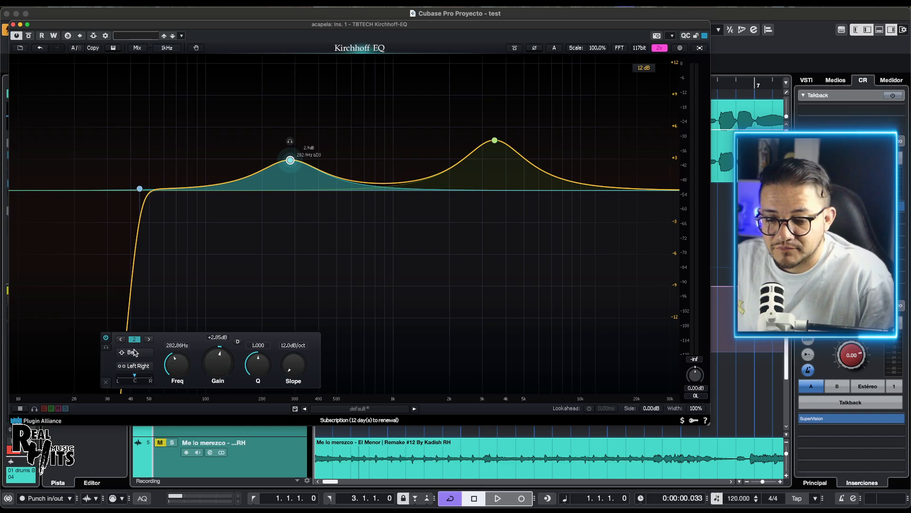
Step: Cycle the 283 Hz band repeatedly through filter types including 250 Bell, E HMF and Blue Low, ending back on Bell
click(134, 352)
click(135, 353)
click(135, 354)
click(135, 354)
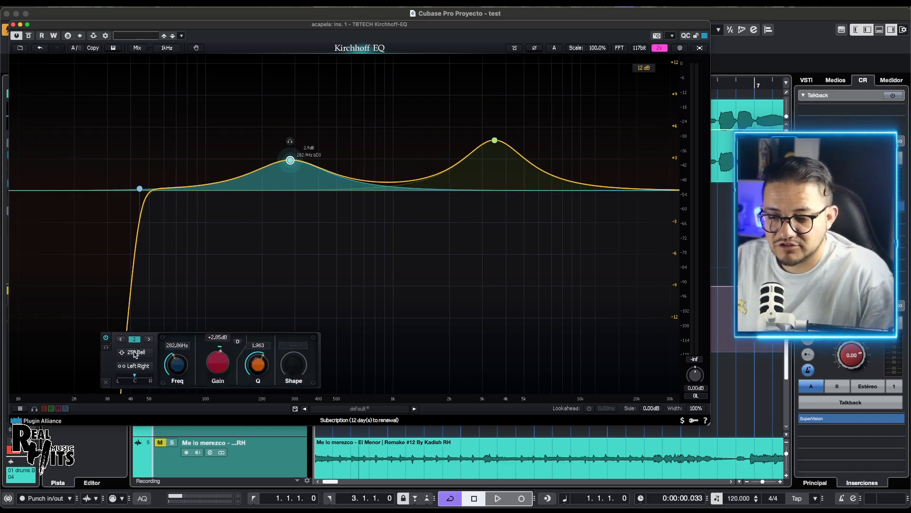
click(135, 355)
click(136, 354)
click(135, 354)
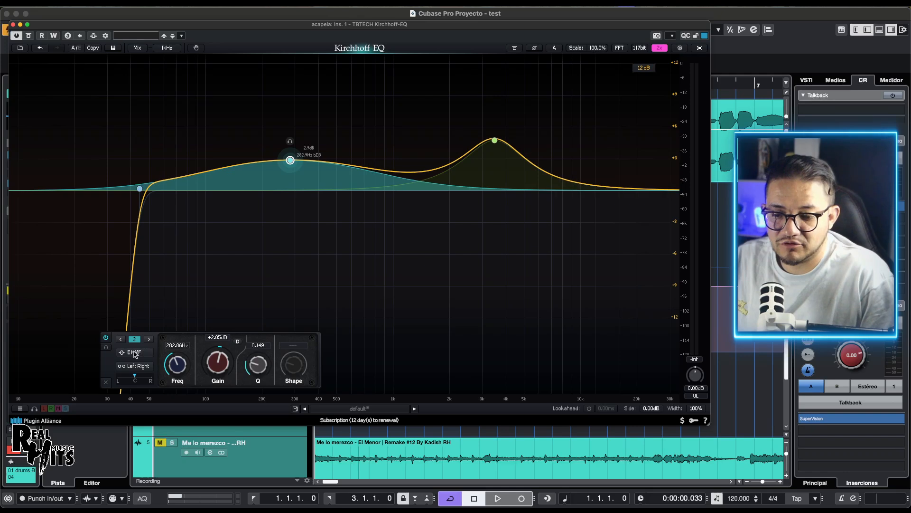
click(135, 354)
click(136, 354)
click(135, 354)
click(135, 354)
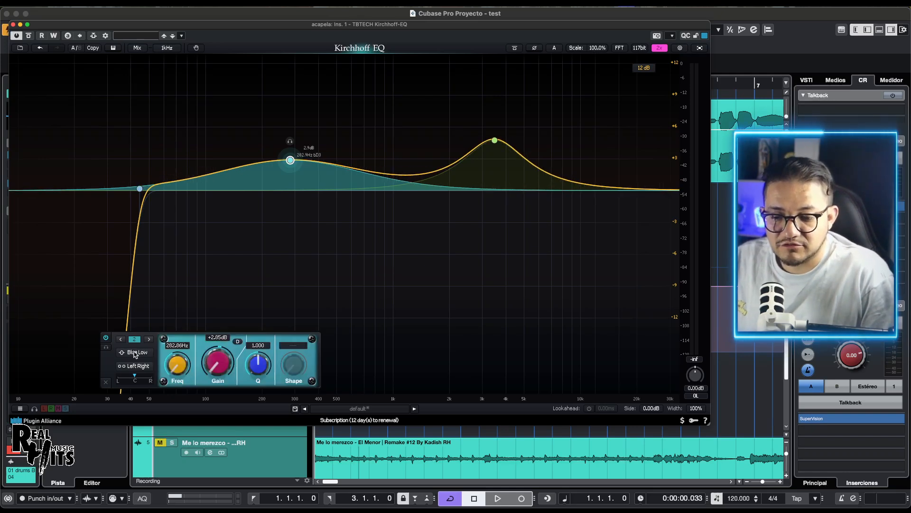
click(135, 354)
click(135, 355)
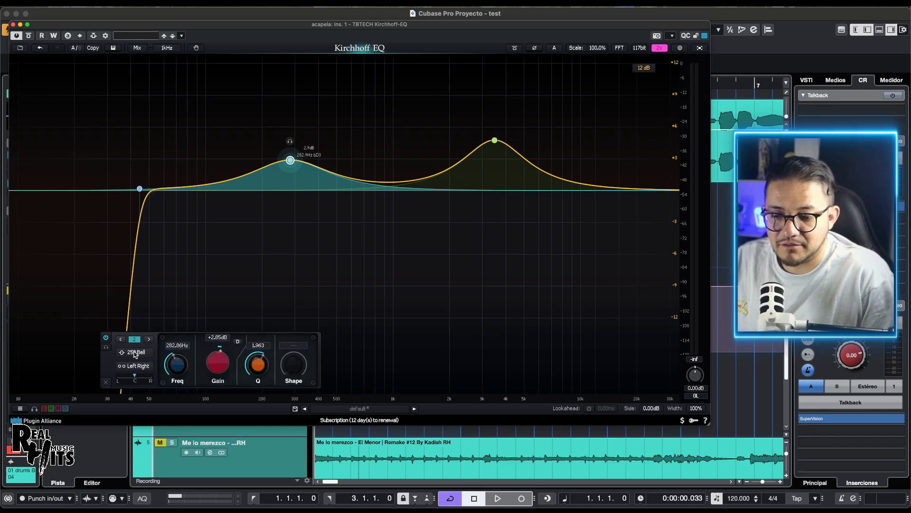
click(135, 354)
click(136, 354)
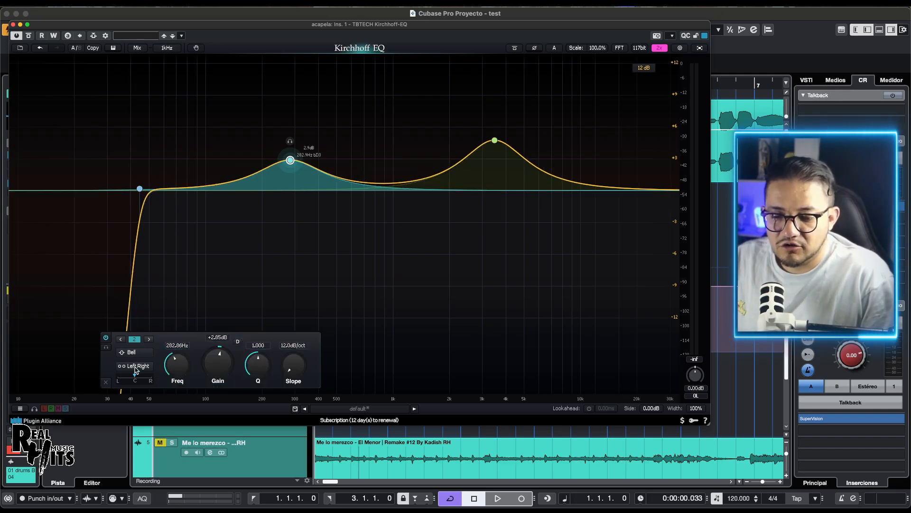
Step: Set the 283 Hz band to Mid and move it to about 203 Hz at +5.66 dB, ending with its channel mode on Side
click(136, 366)
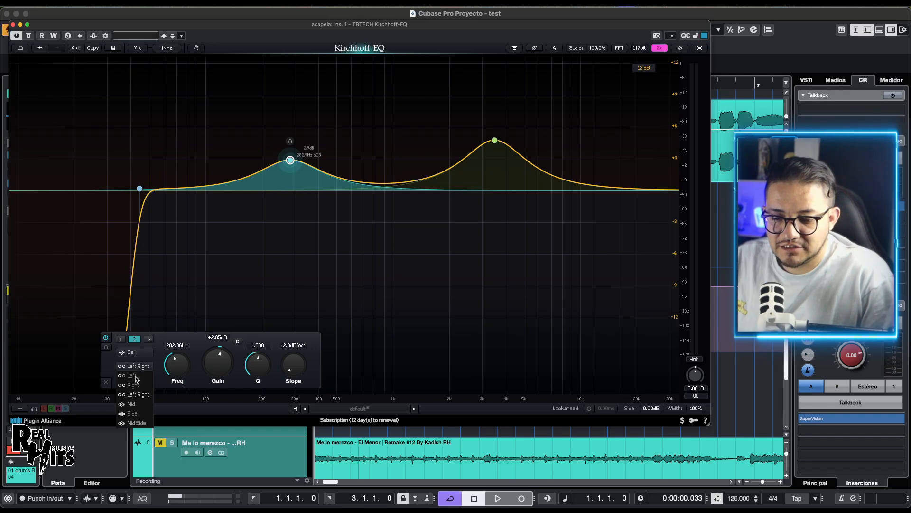
click(136, 404)
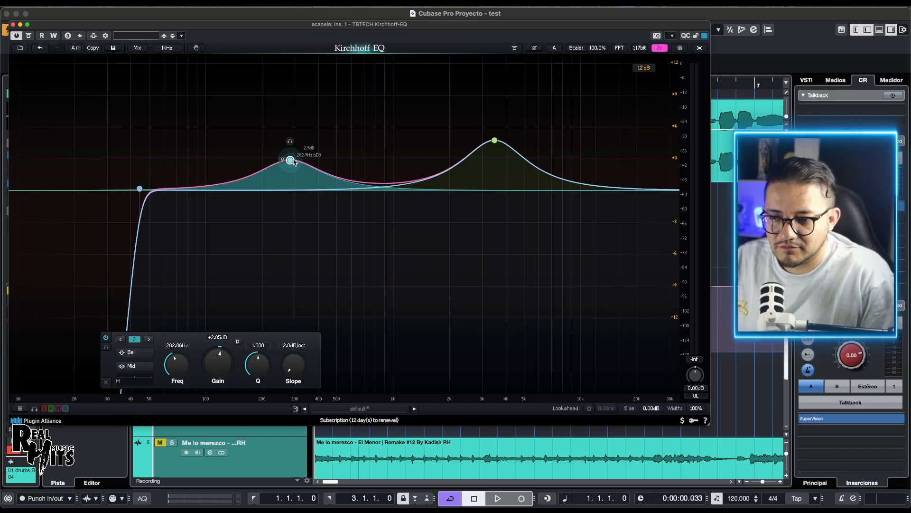
drag(294, 161, 267, 132)
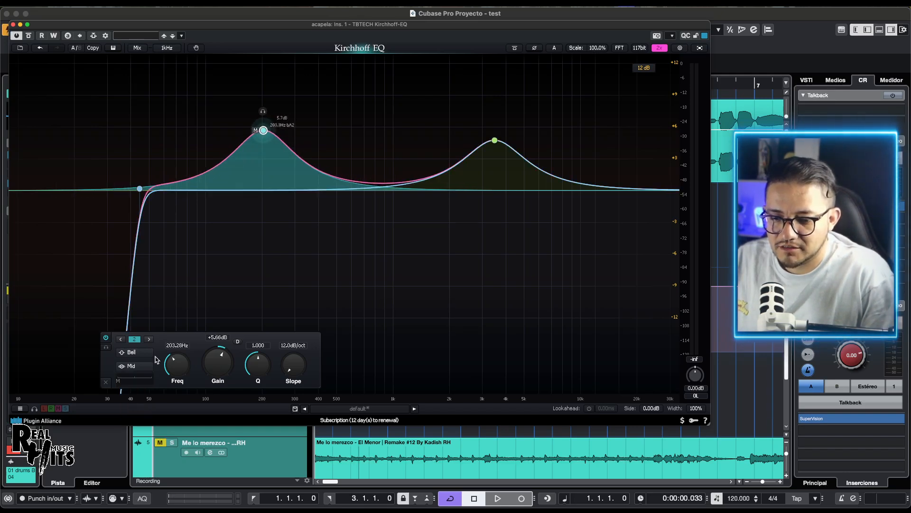
click(132, 367)
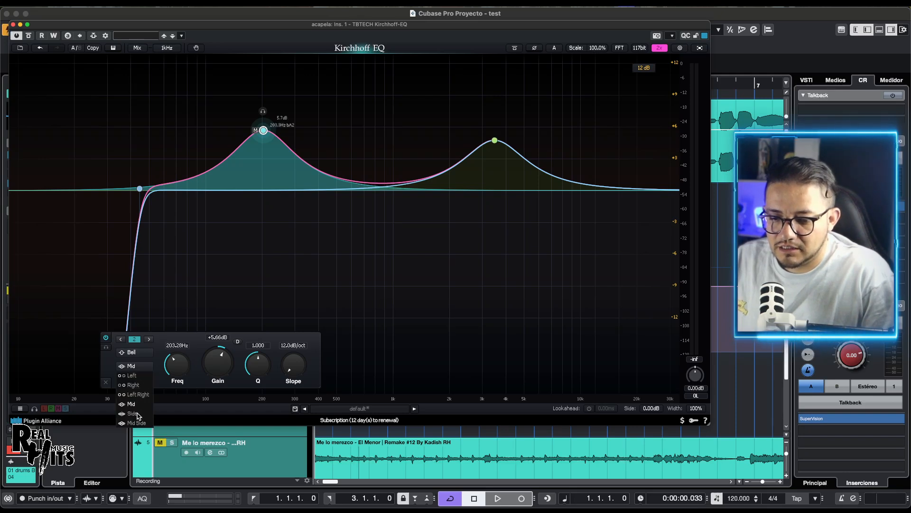
click(138, 414)
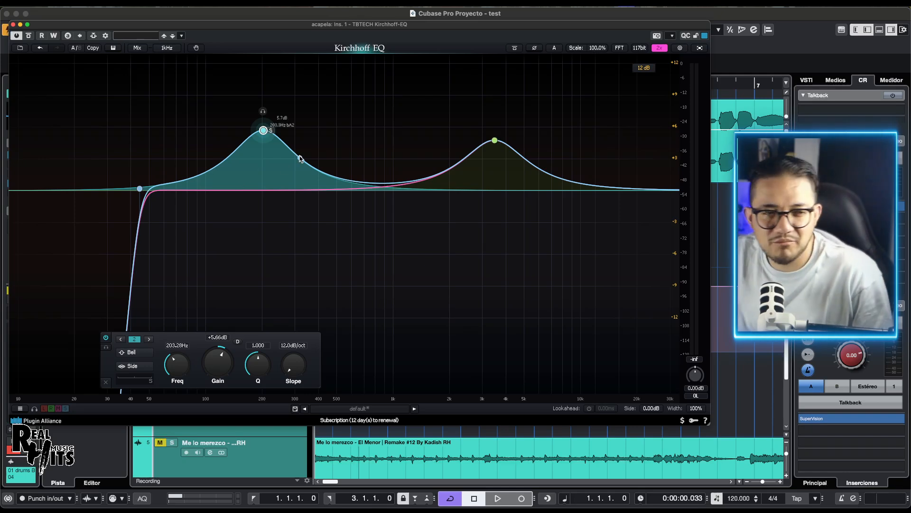
Step: Delete the 203 Hz Side band and the boost band near 3.5 kHz, keeping only the low cut
click(106, 382)
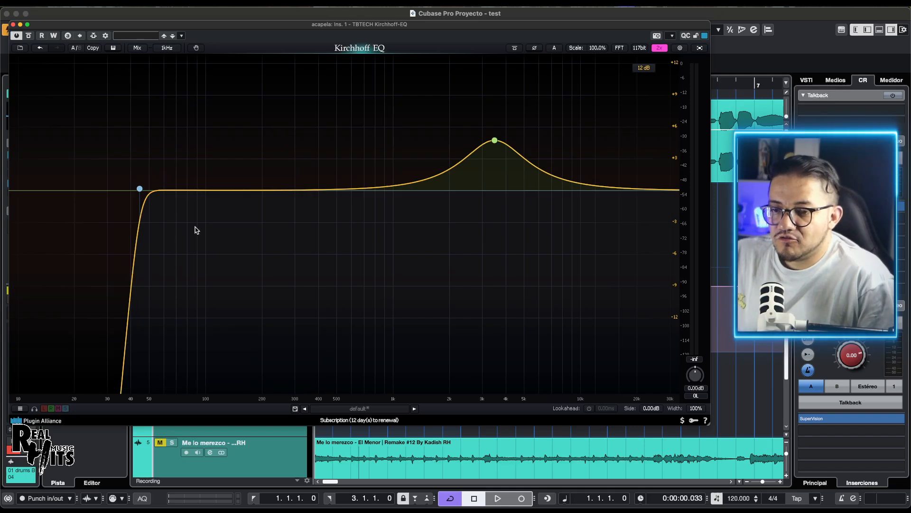
click(494, 141)
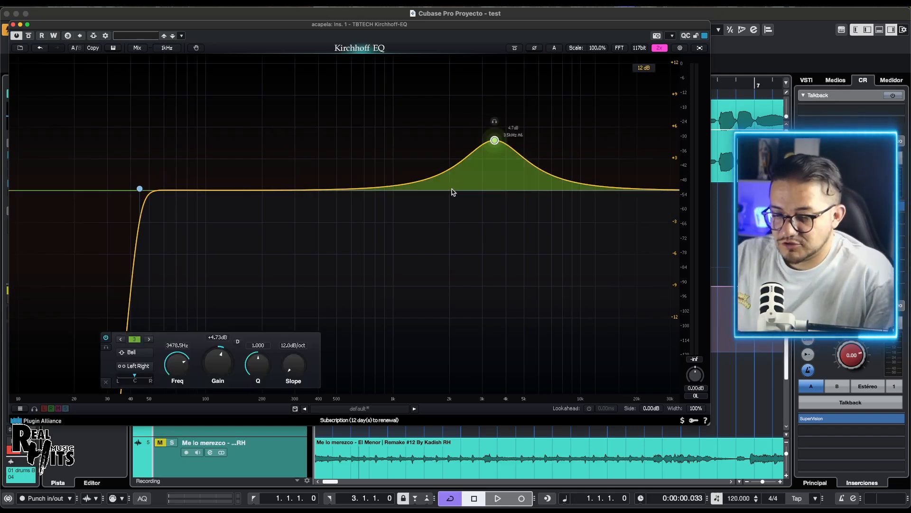
click(106, 383)
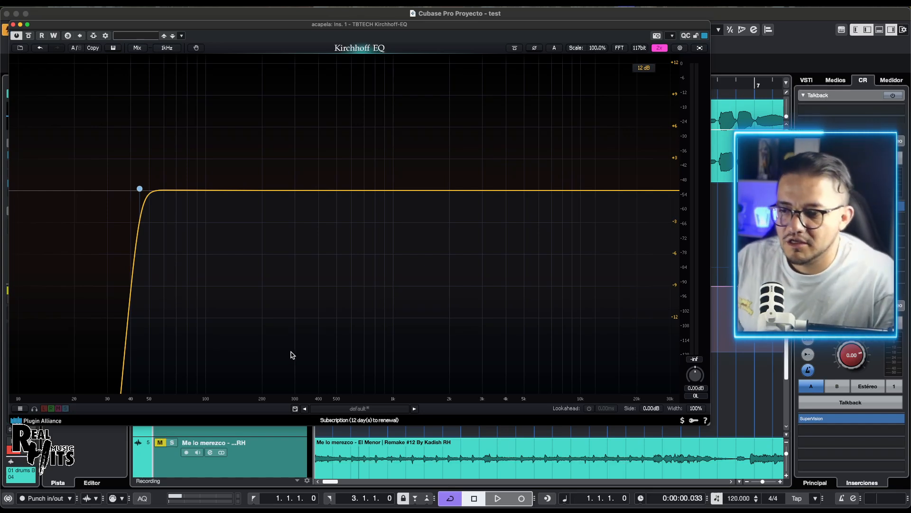
Step: Play the track and grab the spectrum peak near 831 Hz, pulling it into a narrow cut of about -4.85 dB
key(space)
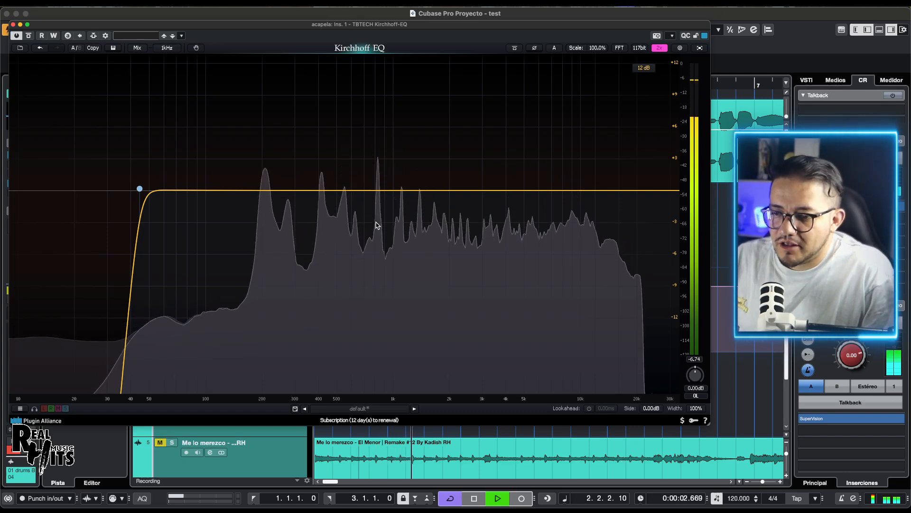
key(space)
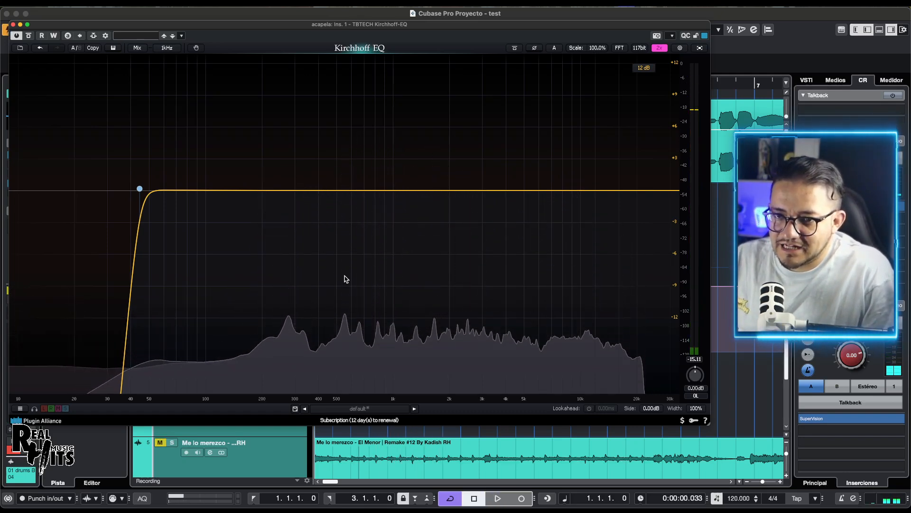
key(space)
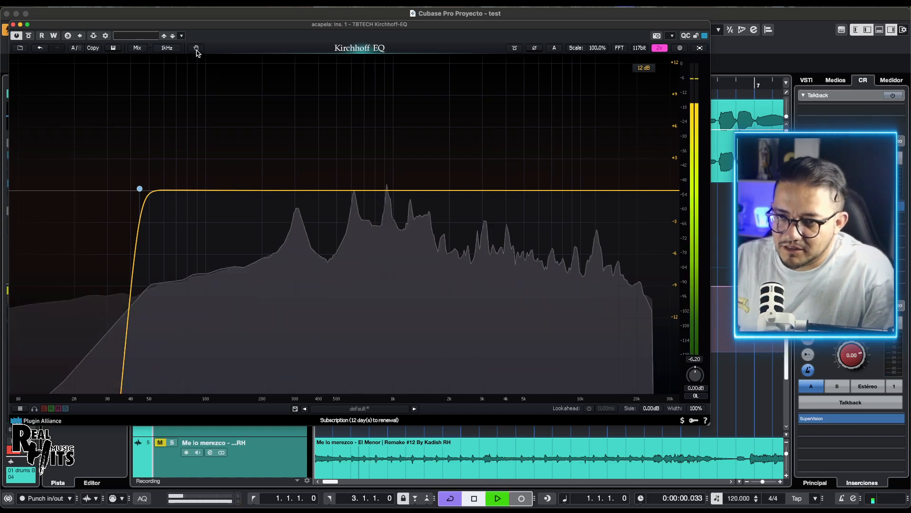
click(196, 48)
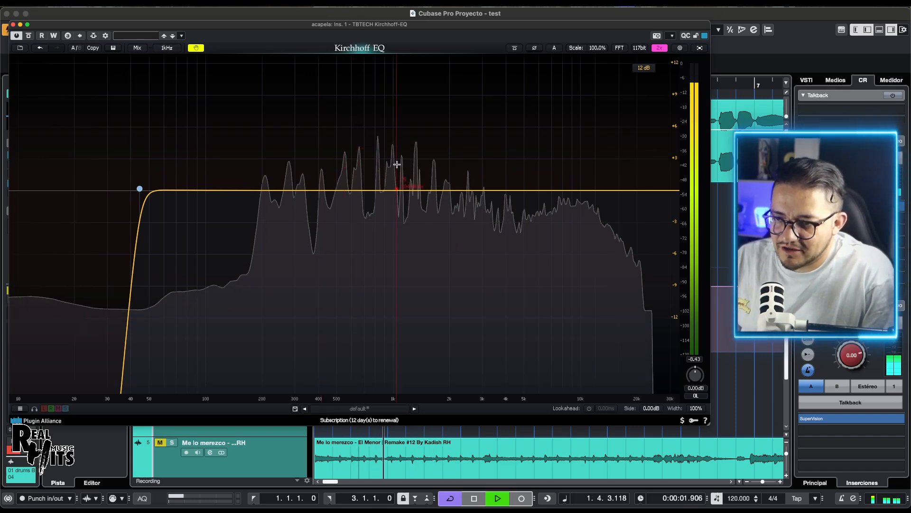
drag(377, 137, 381, 189)
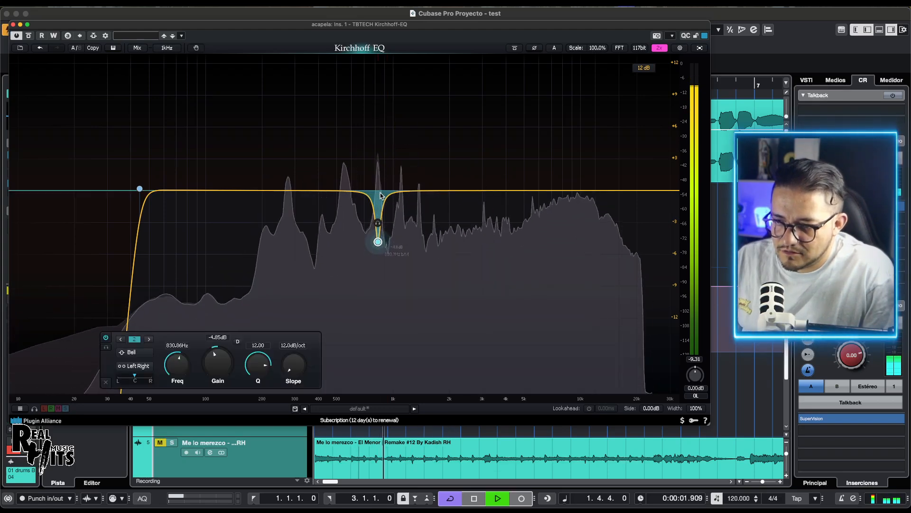
key(space)
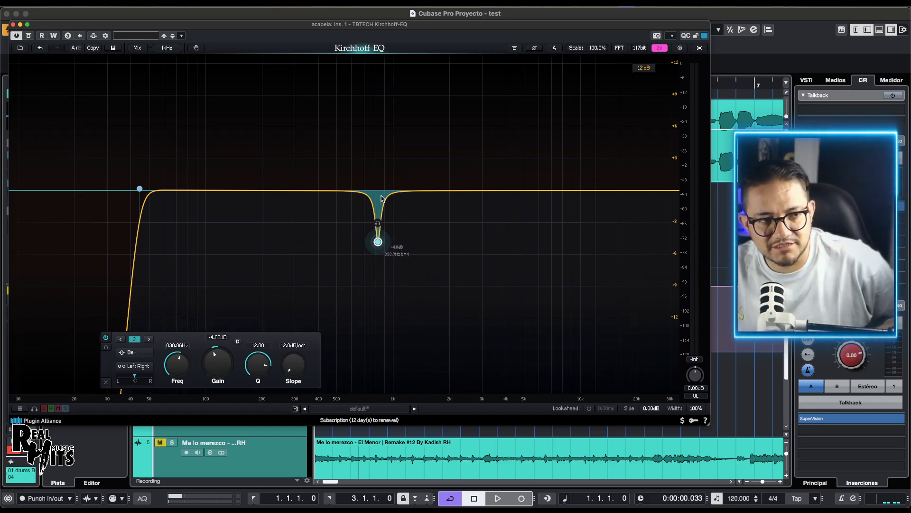
Step: Play the track again and grab the spectrum peak near 4.1 kHz, pulling it down to about -2.37 dB
key(space)
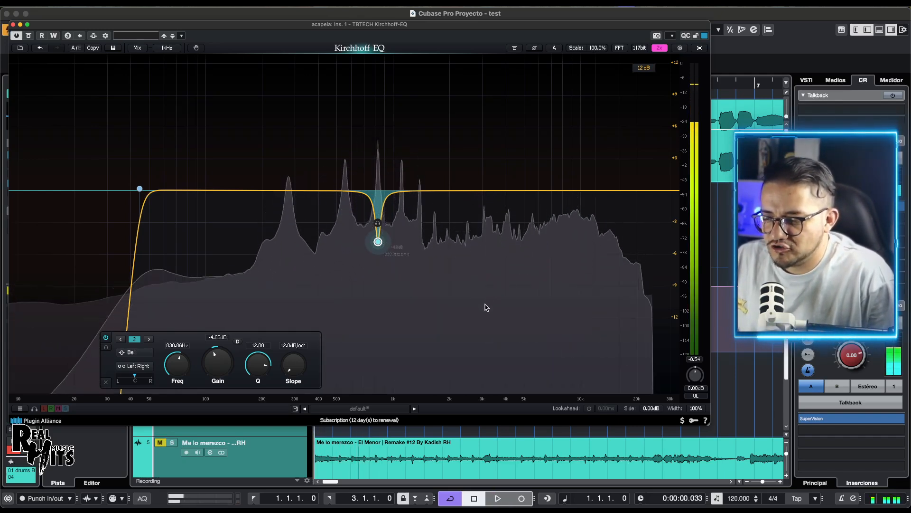
key(space)
key(space)
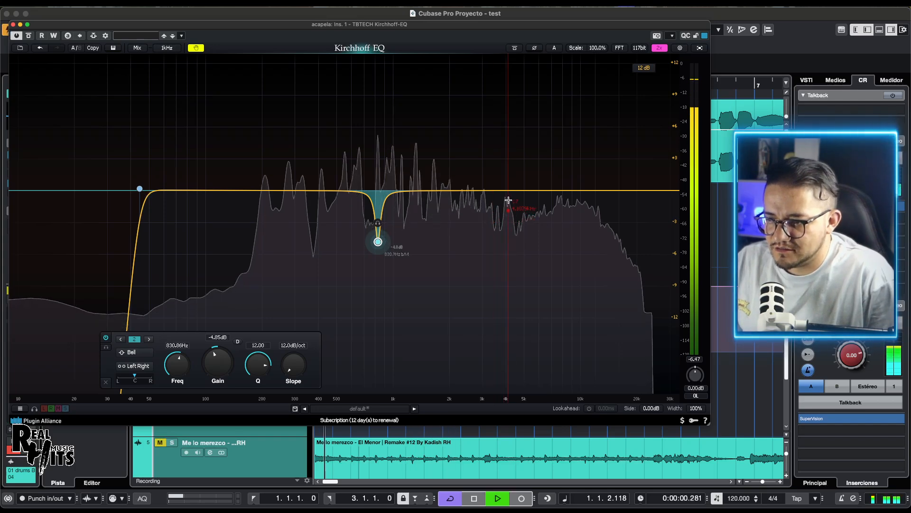
drag(510, 201, 511, 223)
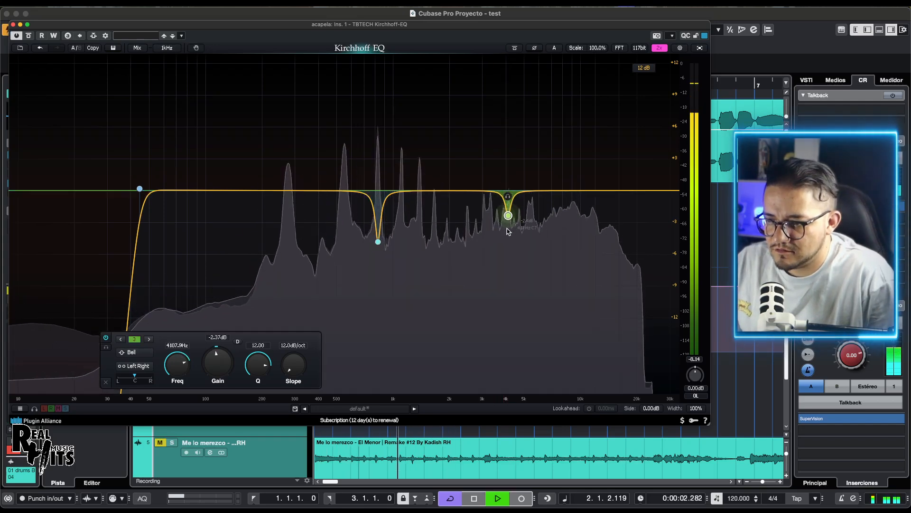
key(space)
Step: Enable dynamics on both cut bands during playback with a threshold of about -46.38 dB and a Below range of -2.2 dB
drag(320, 167, 547, 277)
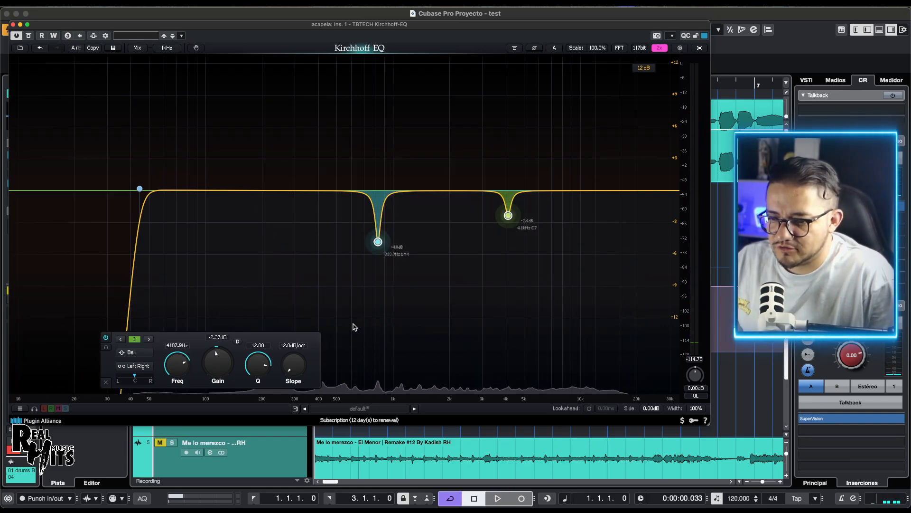
click(238, 341)
key(space)
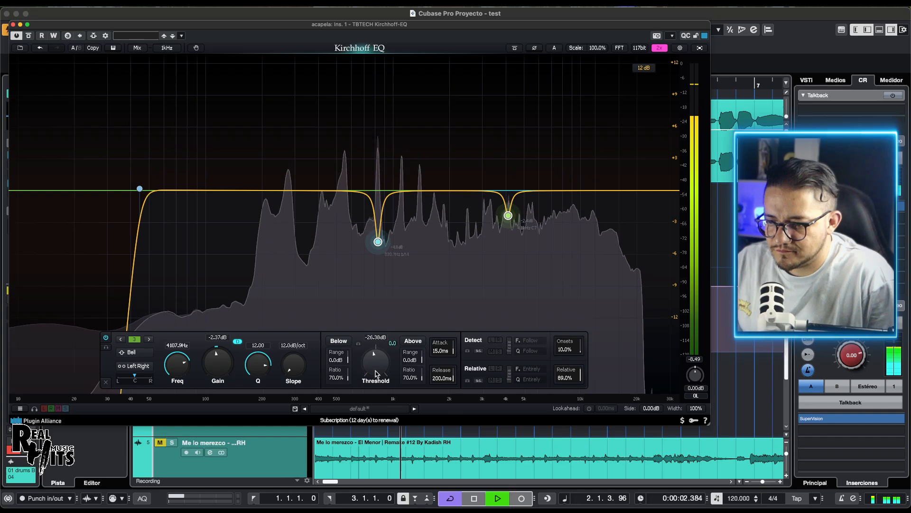
drag(375, 362, 369, 389)
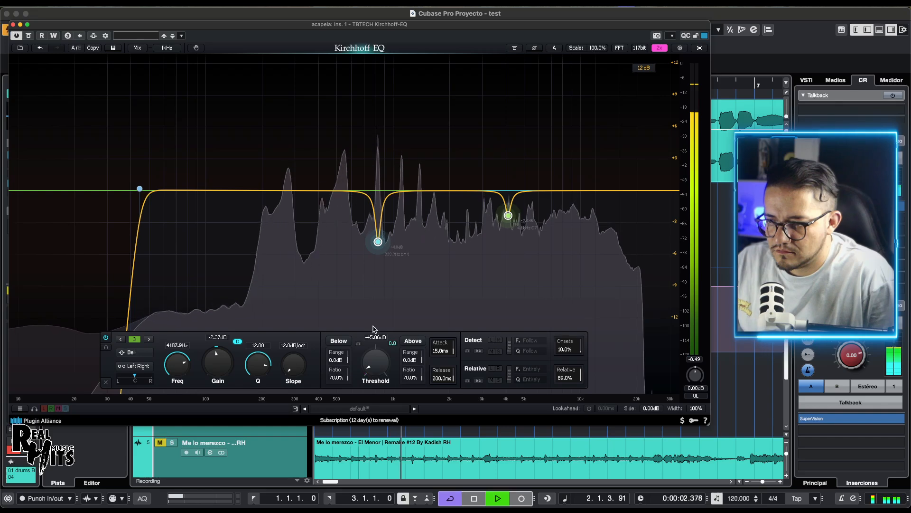
drag(371, 350, 372, 365)
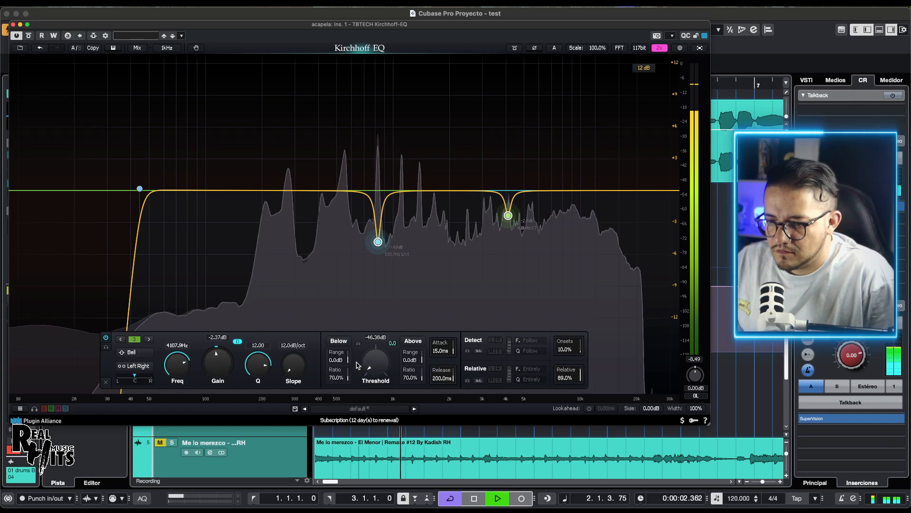
drag(336, 360, 335, 375)
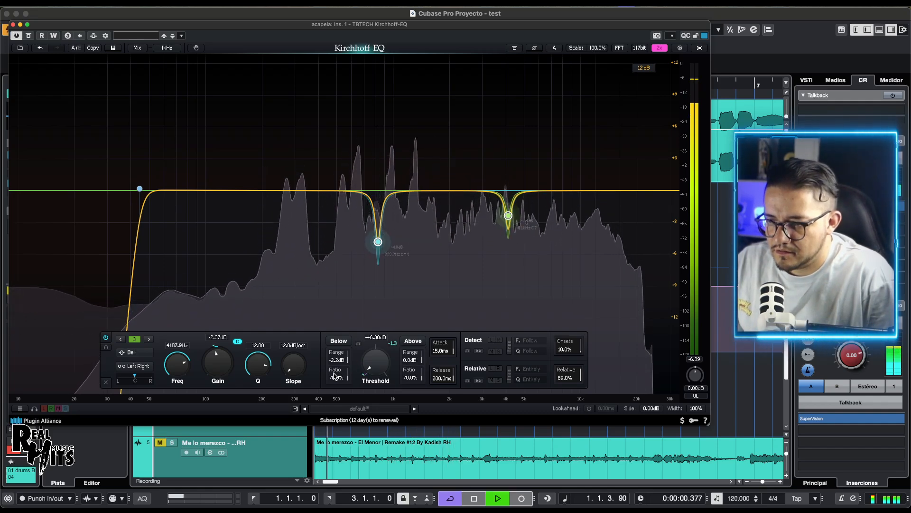
key(space)
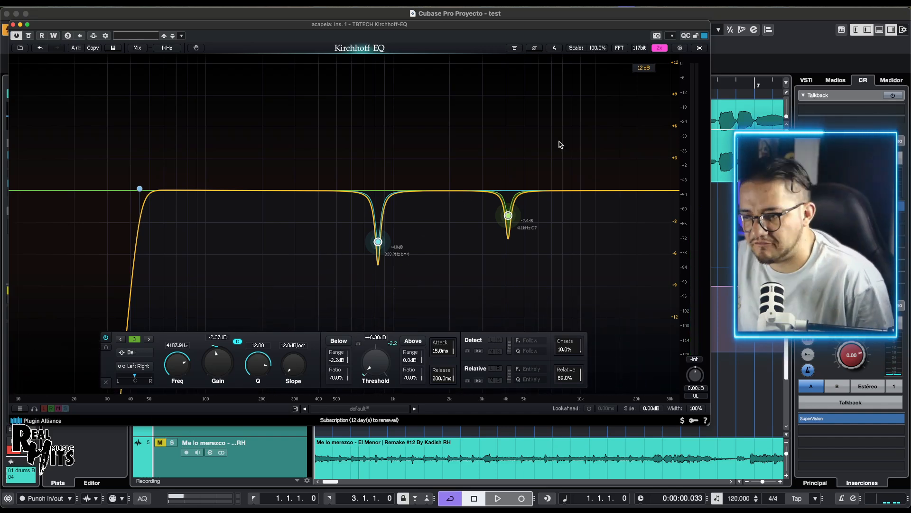
Step: Audition the 831 Hz band in solo while sweeping it up to about 9.1 kHz at -8.39 dB, and delete that band
drag(560, 143, 377, 244)
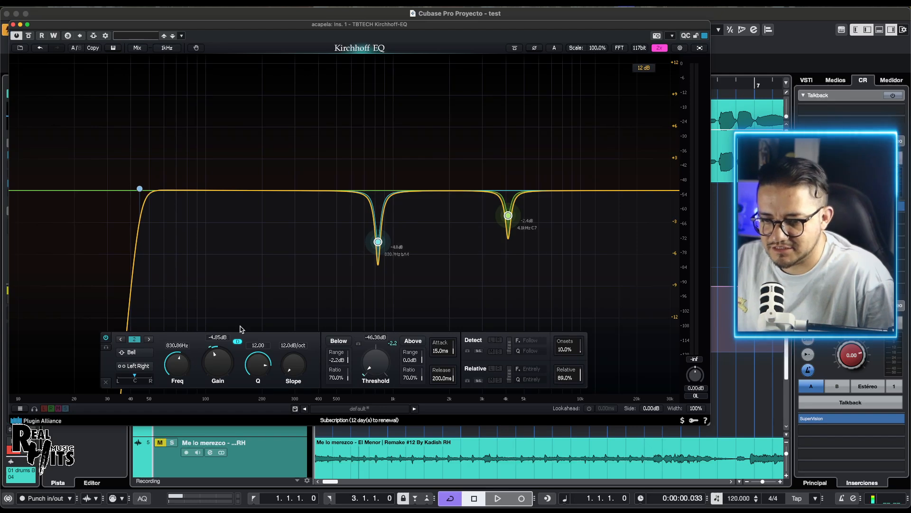
click(394, 260)
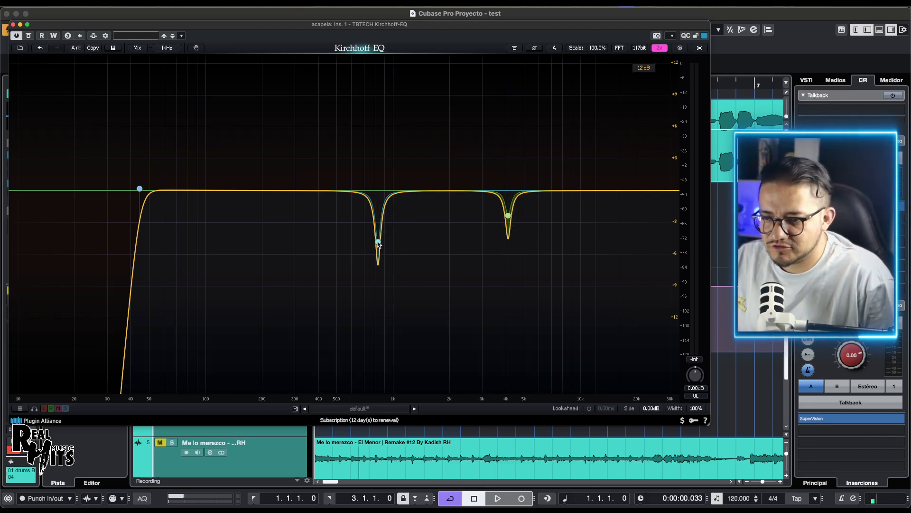
click(378, 243)
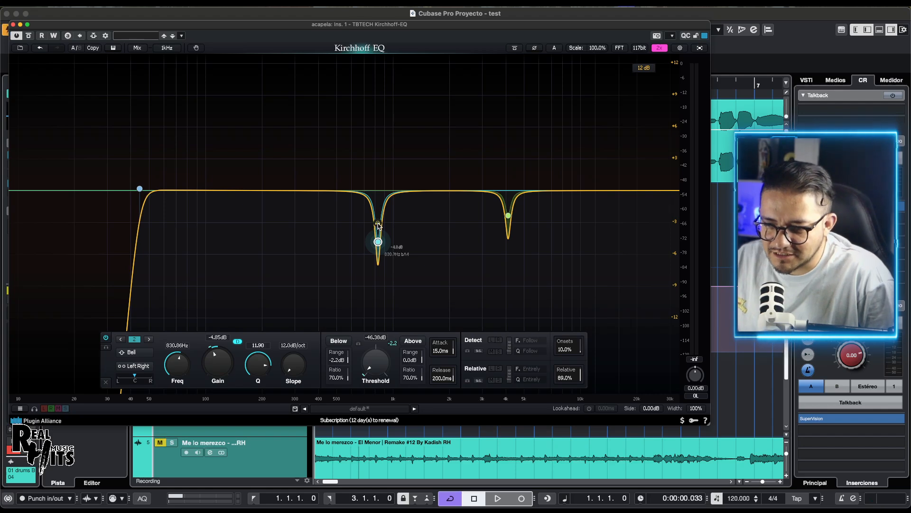
drag(378, 226, 592, 266)
key(space)
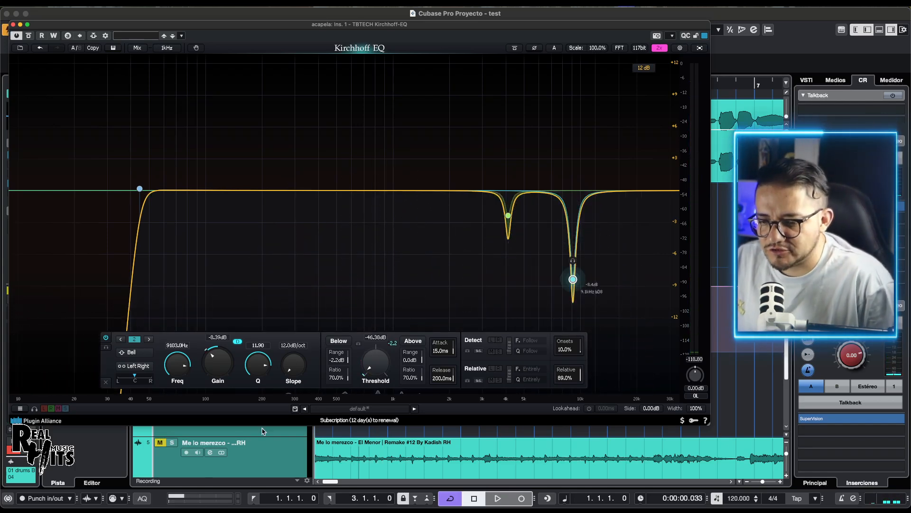
click(106, 381)
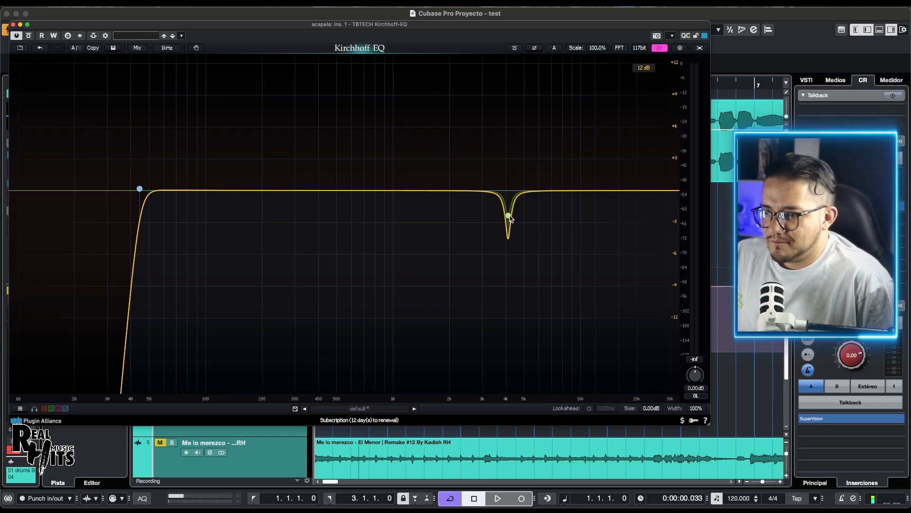
Step: Move the 4.1 kHz dynamic band to about 1393 Hz at -1.11 dB and widen it to a Q of about 2.335
drag(509, 218, 420, 204)
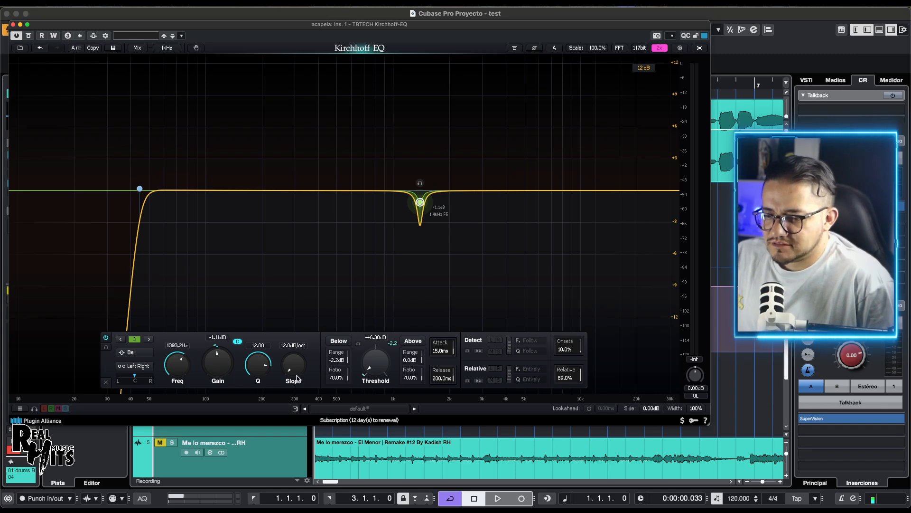
drag(264, 362, 269, 382)
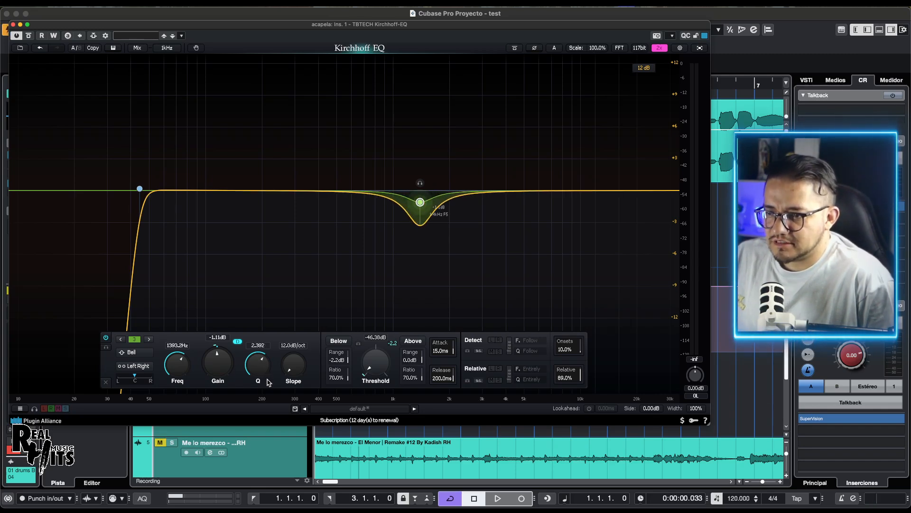
click(516, 48)
click(516, 48)
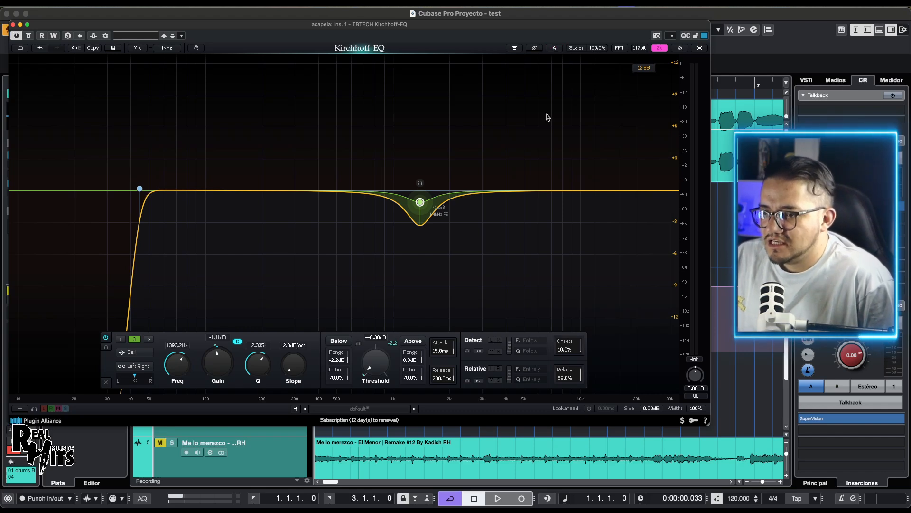
Step: Add three bell cuts at about 9022 Hz and -3.94 dB, 152 Hz and -7.23 dB, and 537 Hz and -7.54 dB
double_click(564, 196)
drag(566, 194, 571, 232)
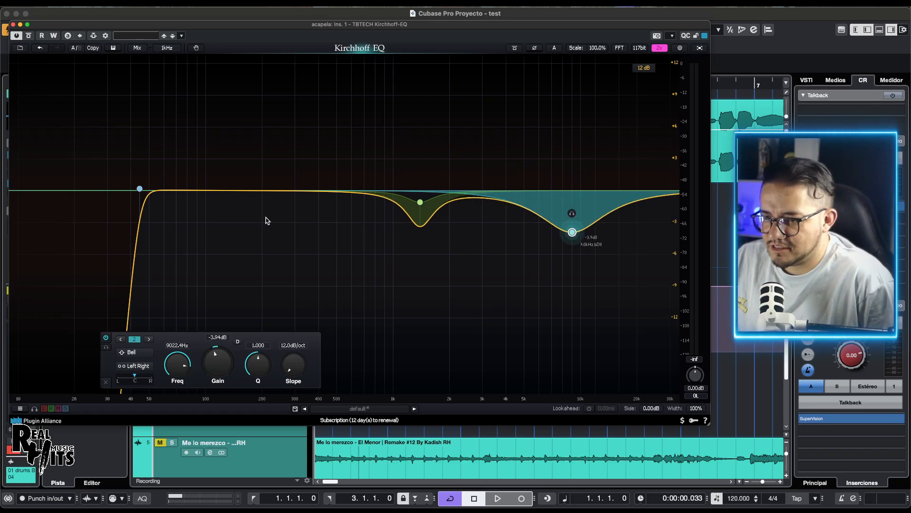
double_click(235, 191)
drag(235, 191, 240, 267)
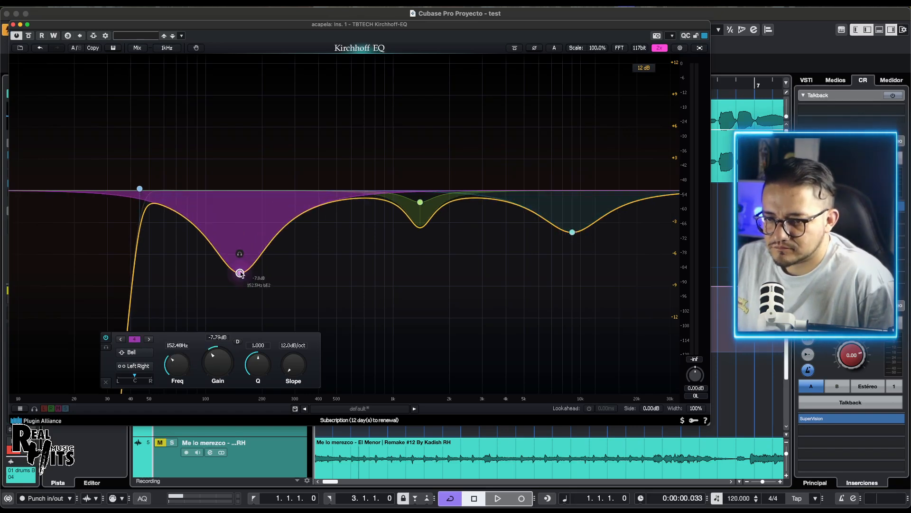
double_click(332, 202)
drag(332, 202, 342, 270)
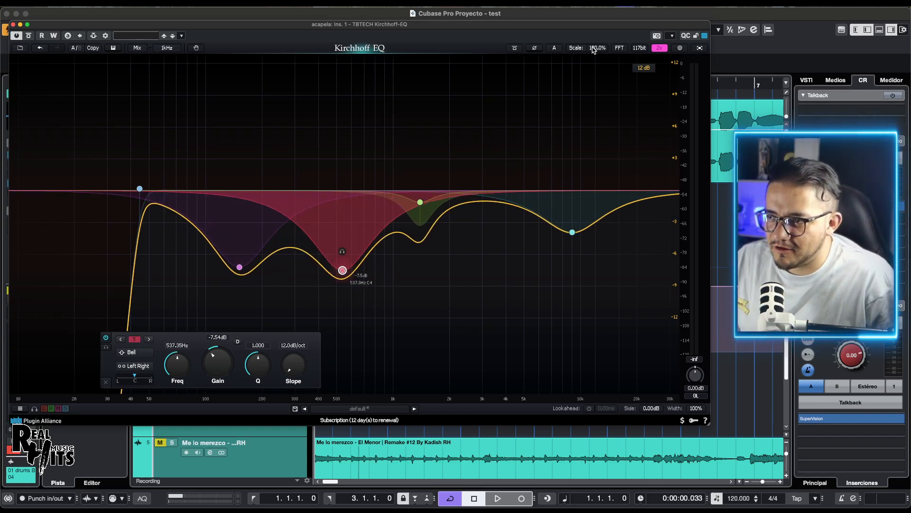
Step: Reduce the overall EQ gain scale to about 53%, raise it again, and reset it to 100%
drag(593, 50, 592, 109)
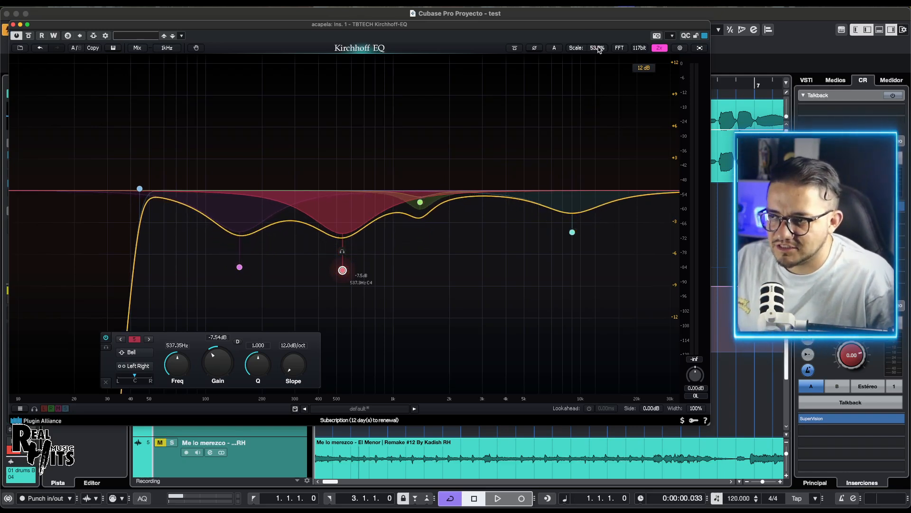
drag(594, 50, 577, 19)
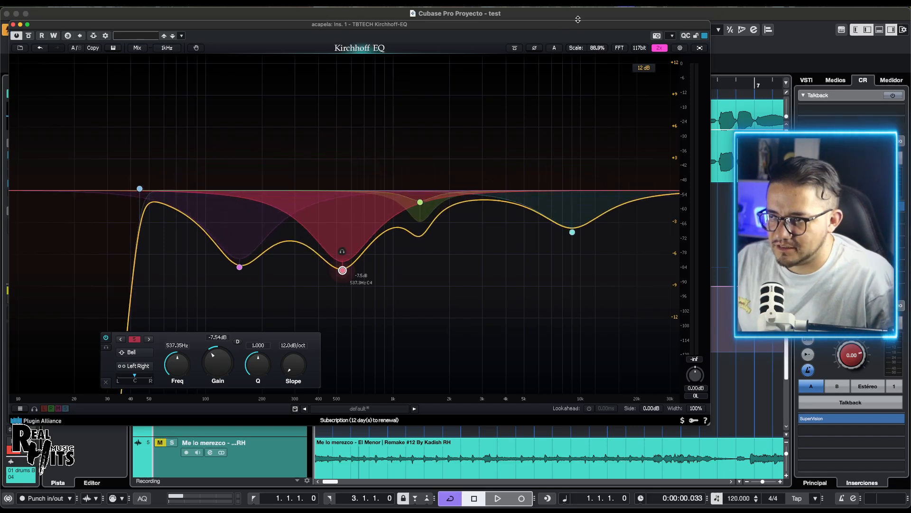
double_click(597, 48)
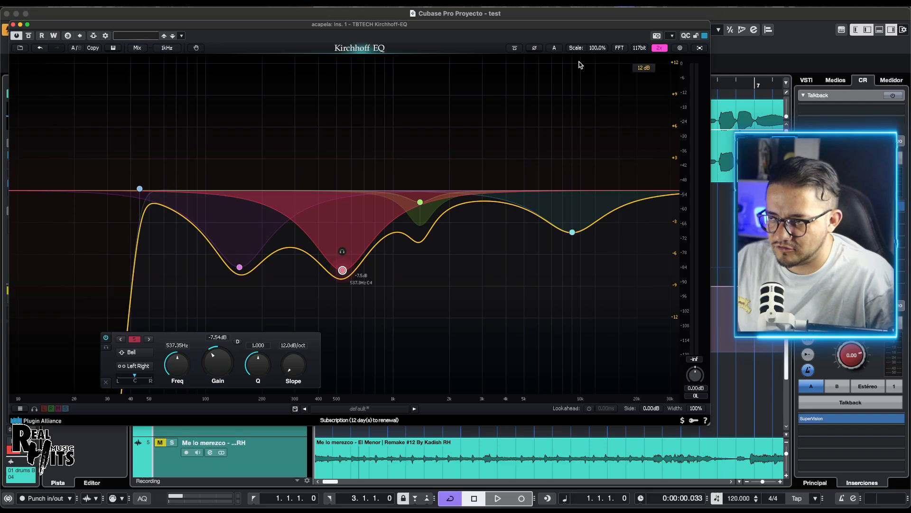
Step: Show the FFT spectrum analyzer settings
mouse_move(619, 51)
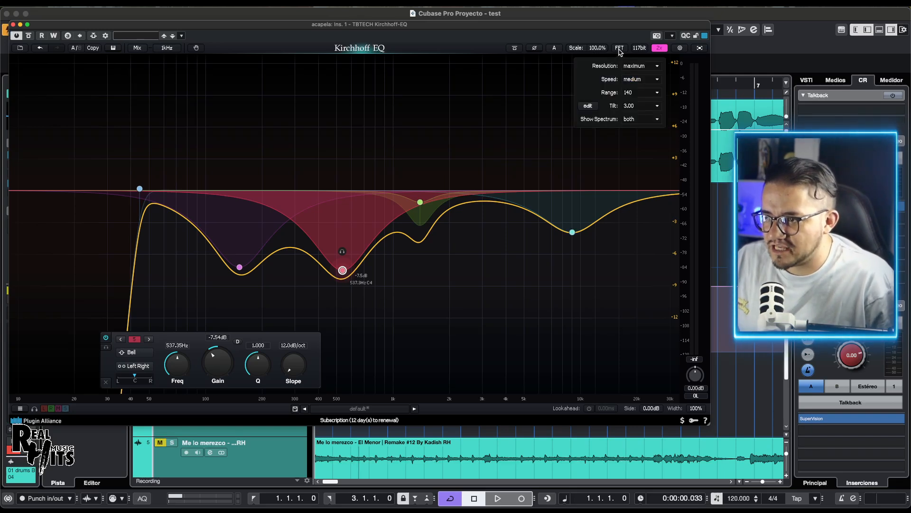
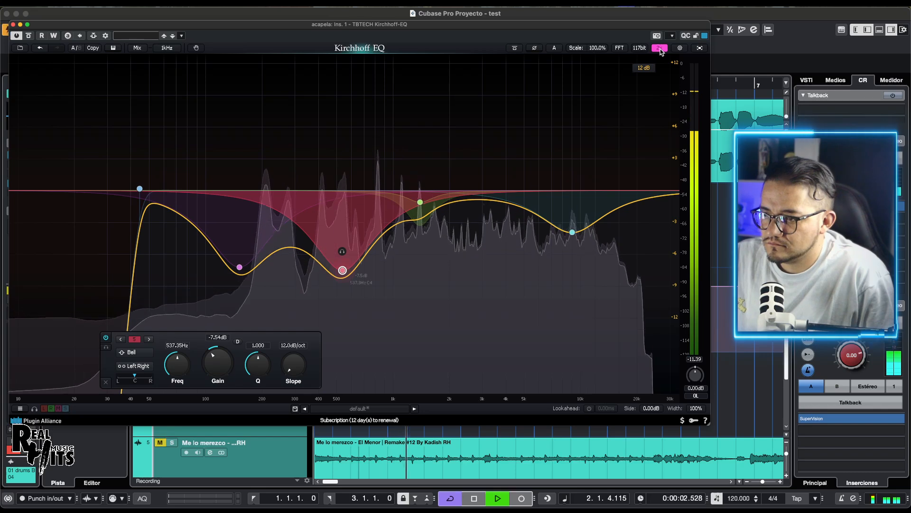
Step: Stop playback and switch the EQ's phase mode to Minimum and on to Analog
key(space)
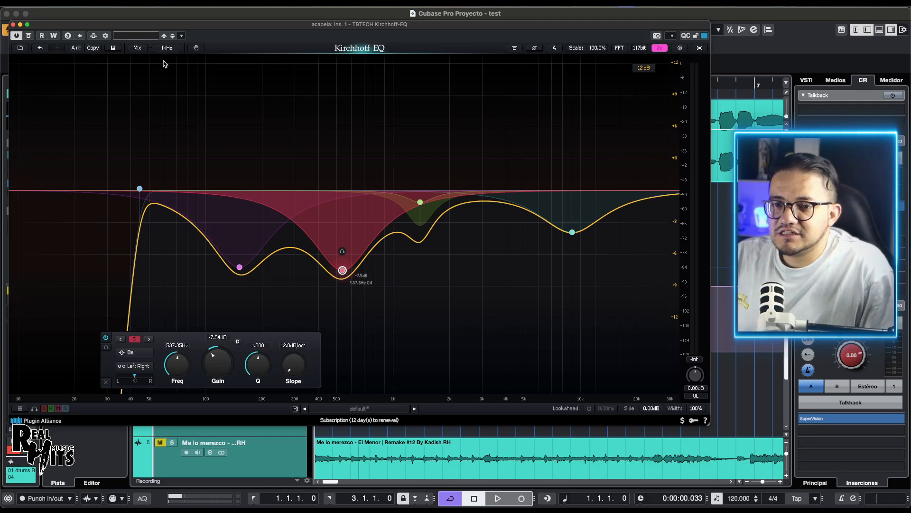
click(138, 49)
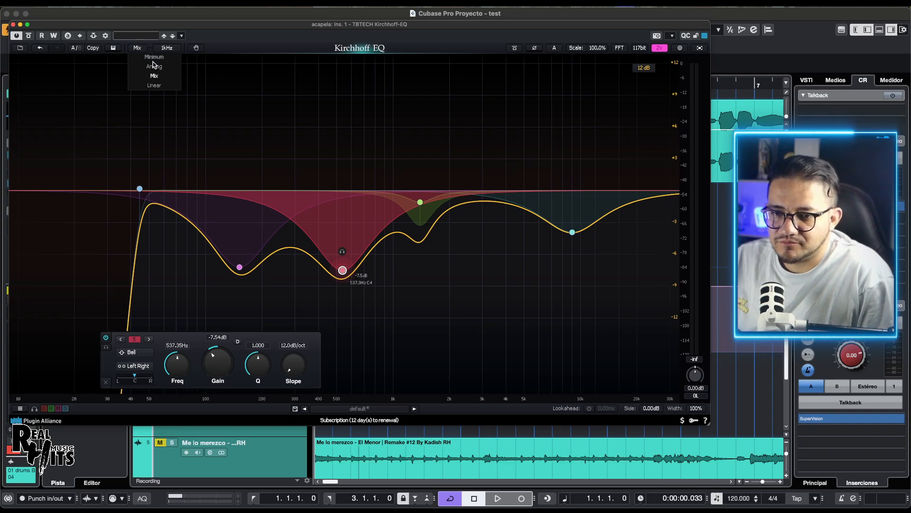
click(161, 76)
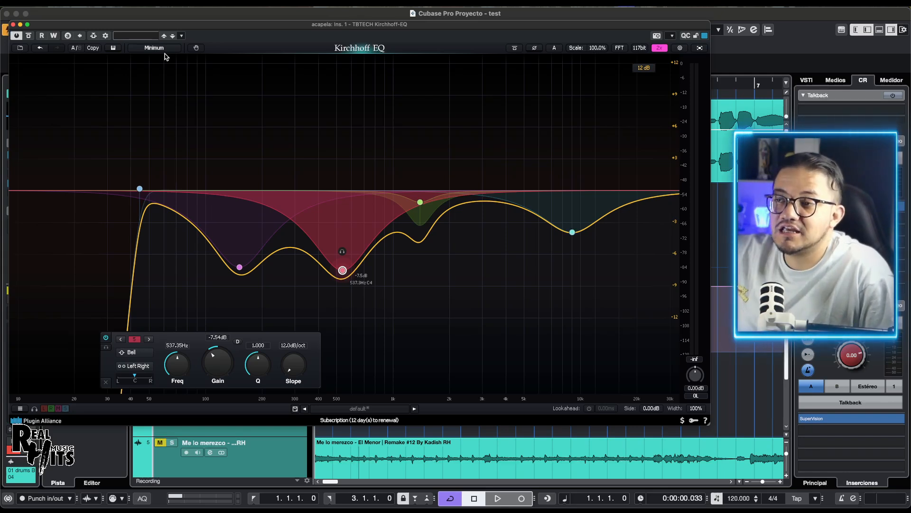
click(148, 48)
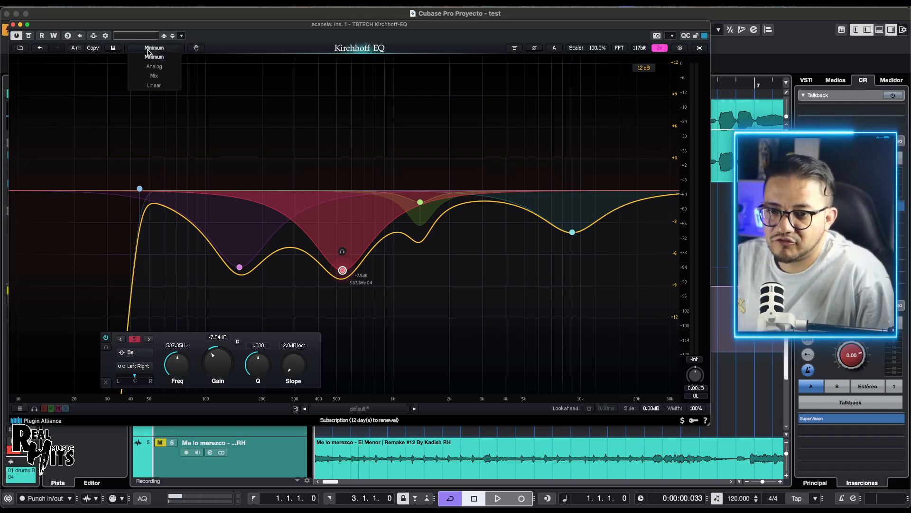
click(158, 67)
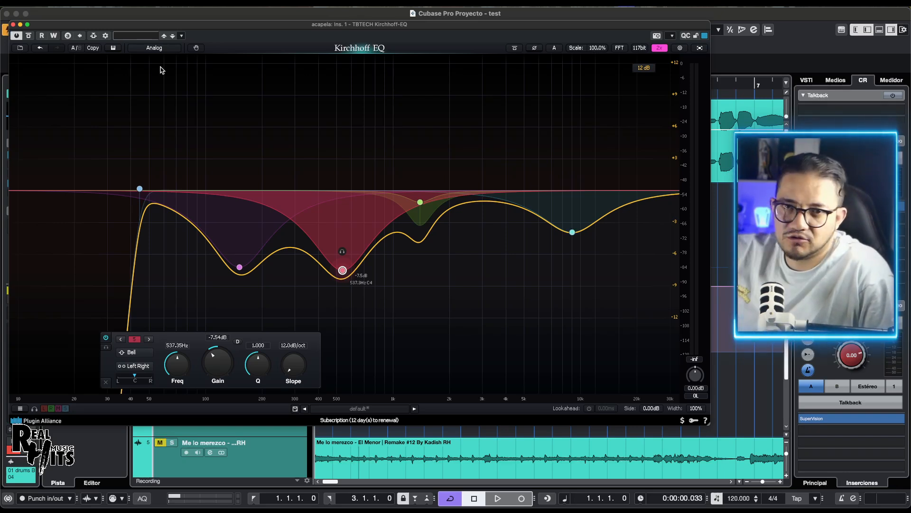
Step: Set the phase mode to Linear with High precision
click(158, 48)
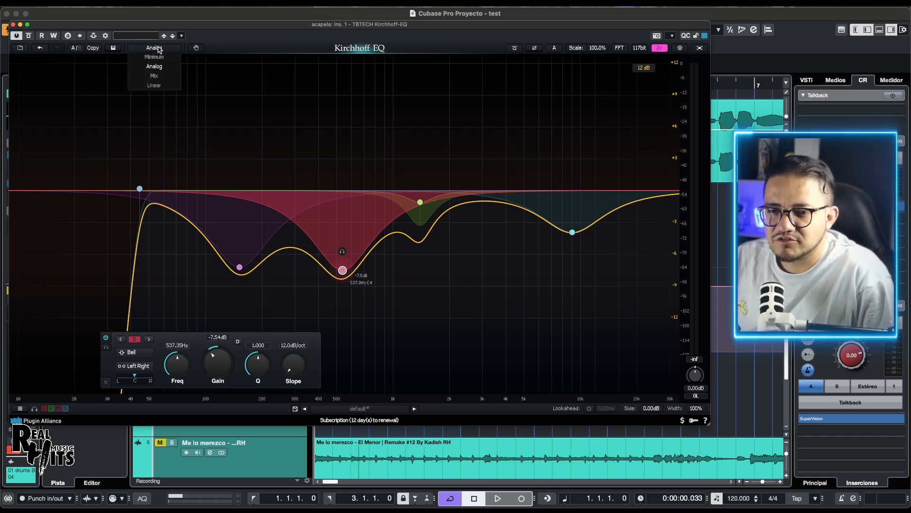
click(158, 85)
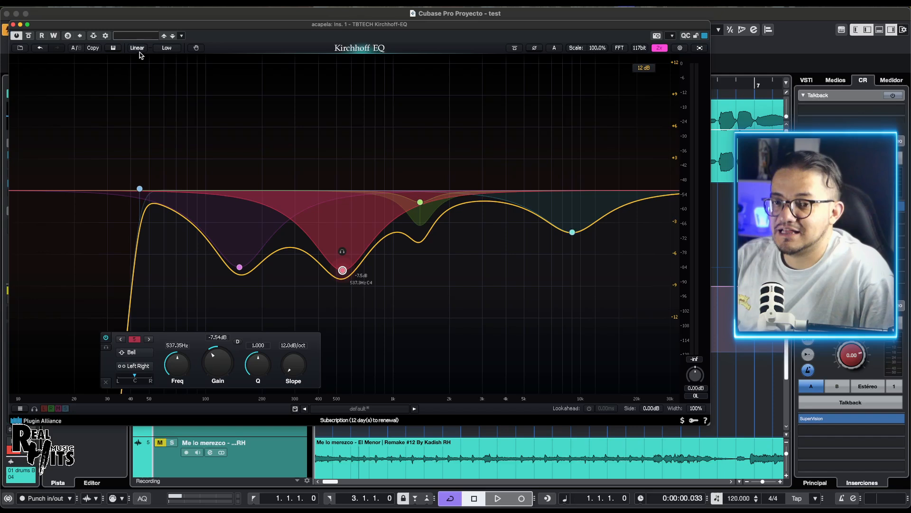
click(167, 48)
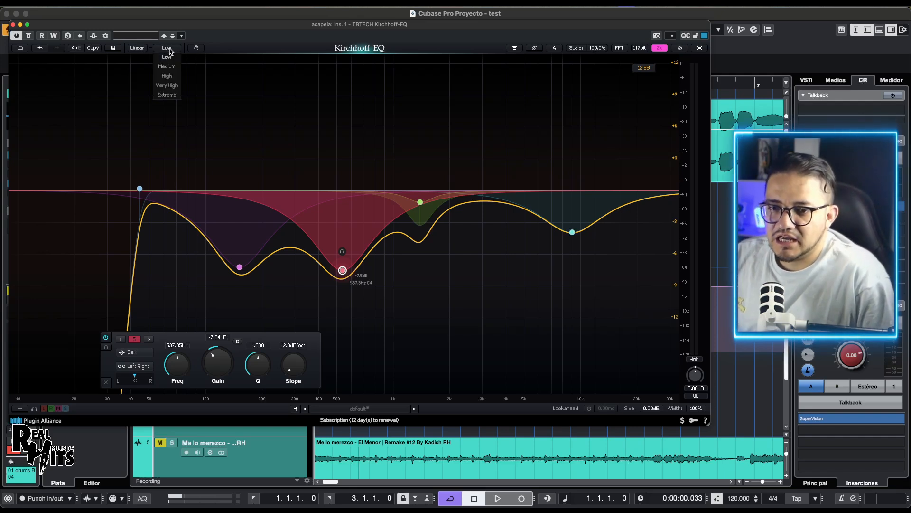
click(172, 78)
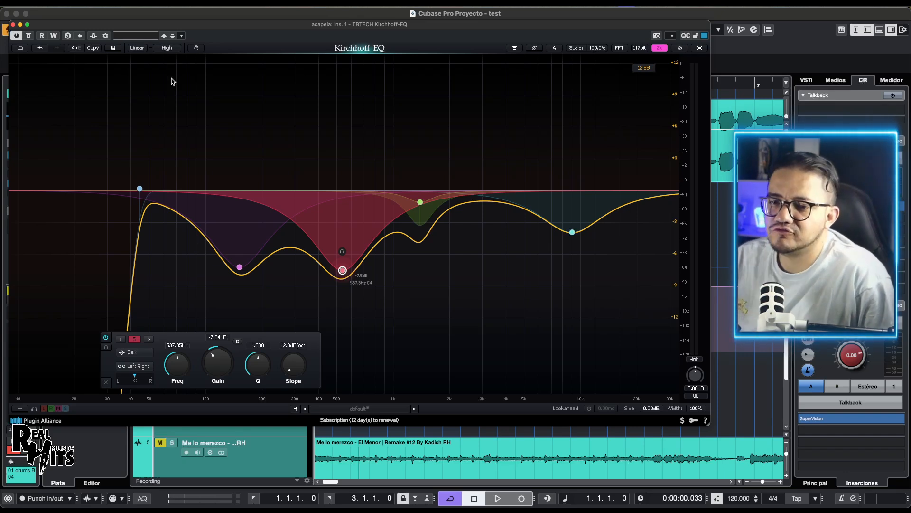
Step: Switch the phase mode to Mix, try Minimum and Linear once more, and return it to Mix
click(171, 50)
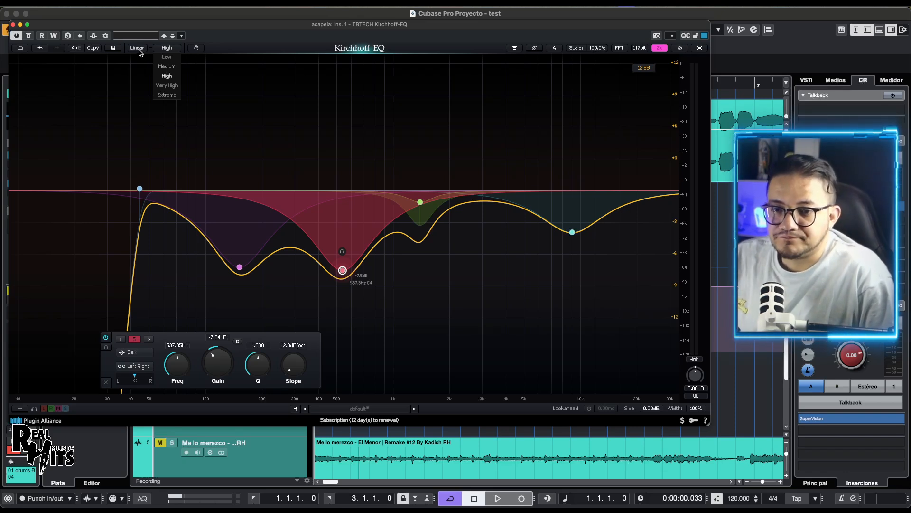
click(156, 78)
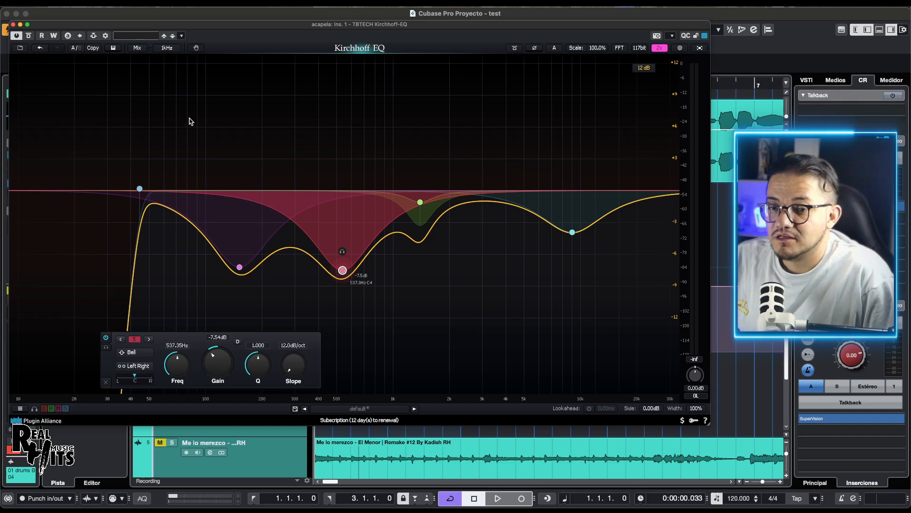
click(138, 49)
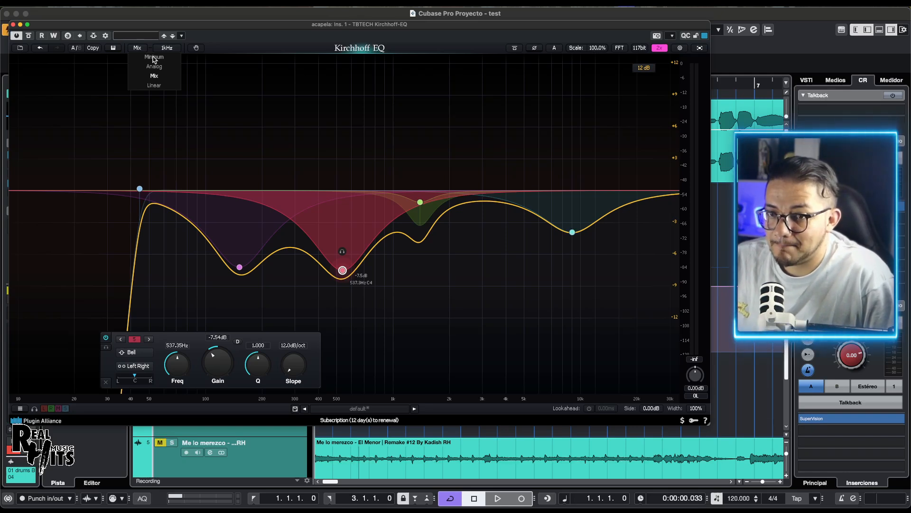
click(154, 58)
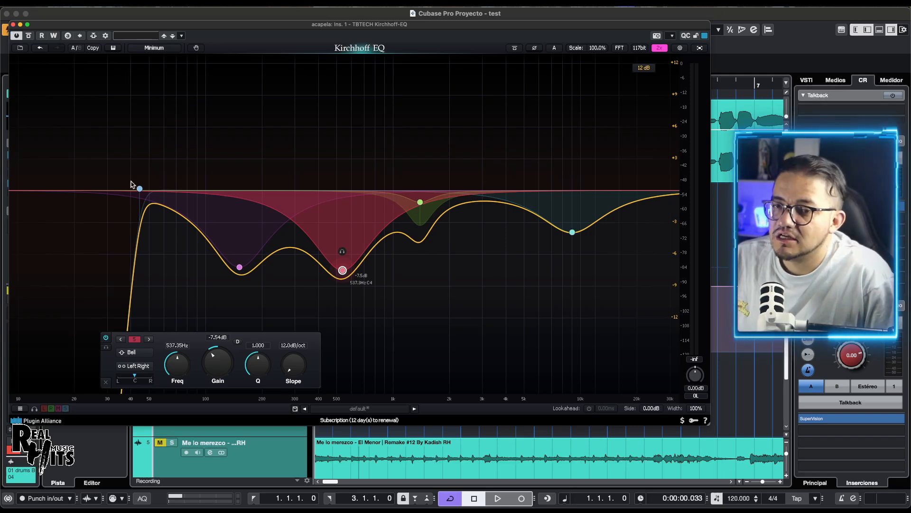
click(157, 48)
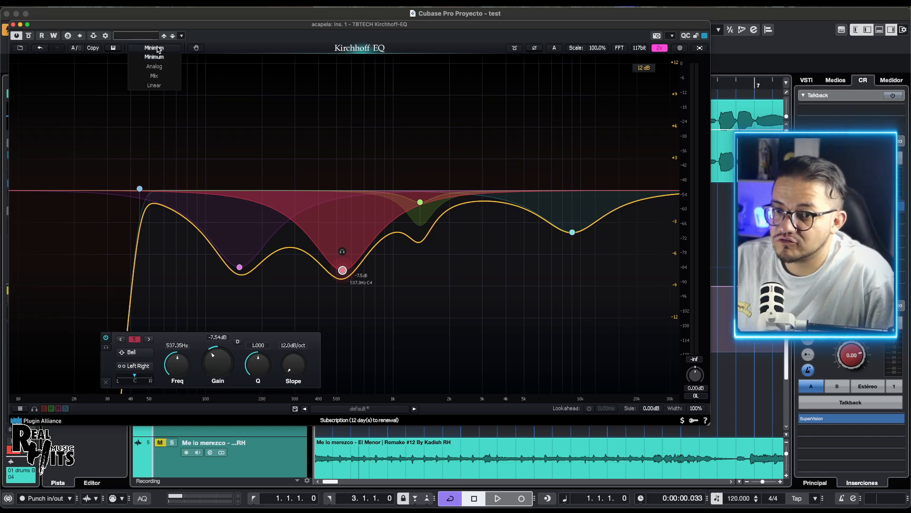
click(158, 86)
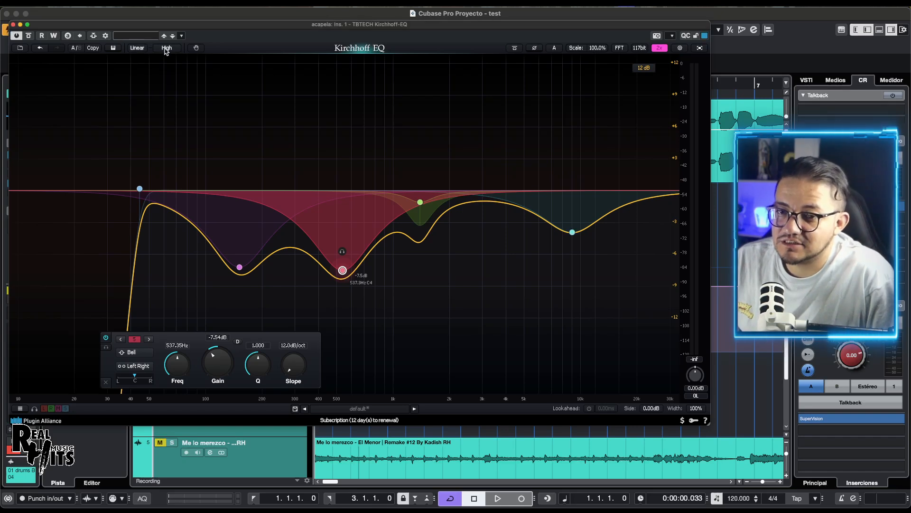
click(139, 48)
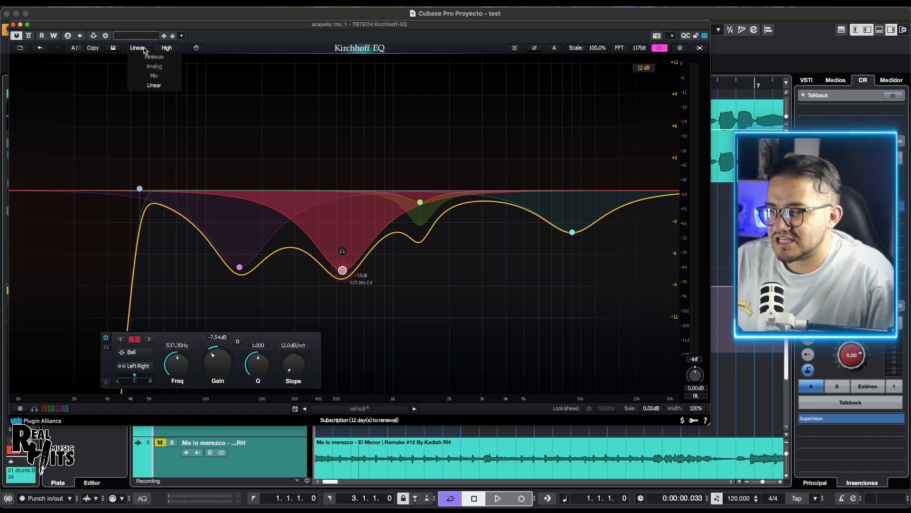
click(154, 75)
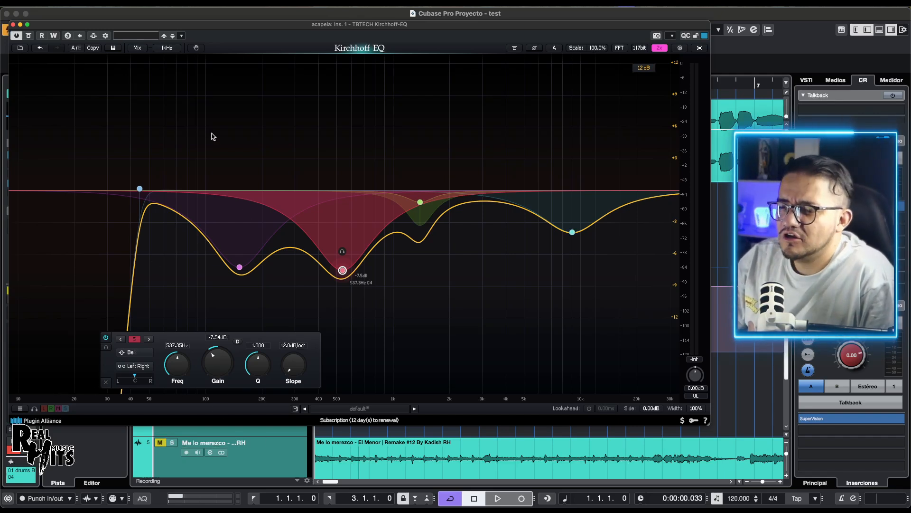
Step: Show the list view of all bands, select the 1393 Hz, 9022 Hz, 537 Hz and 152 Hz bells in it, and hide it again
click(57, 367)
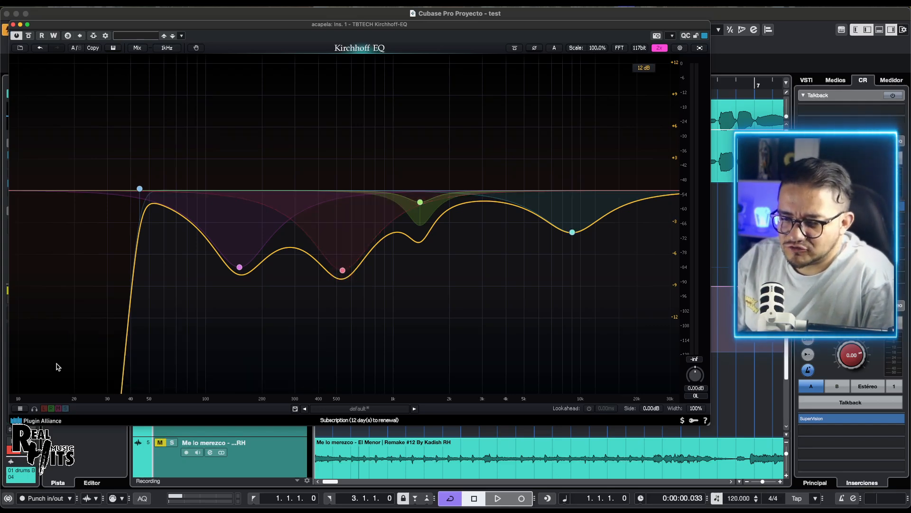
click(21, 409)
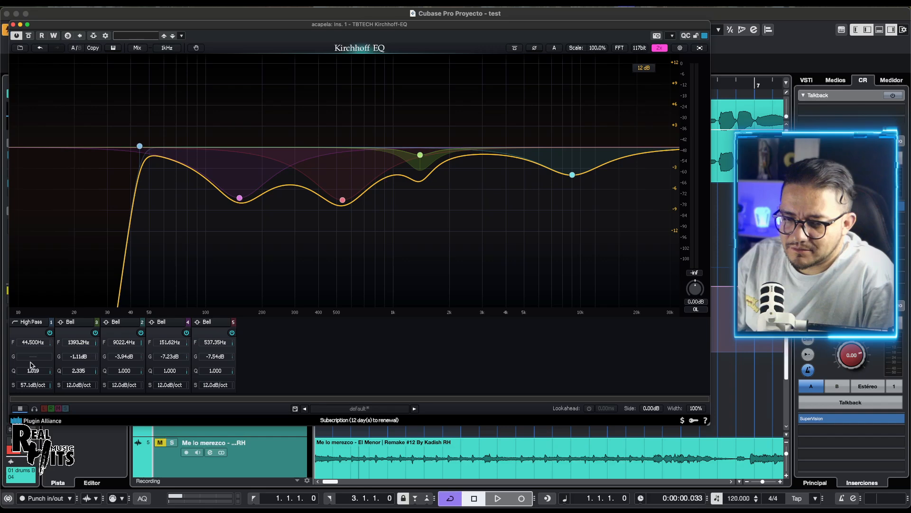
click(71, 333)
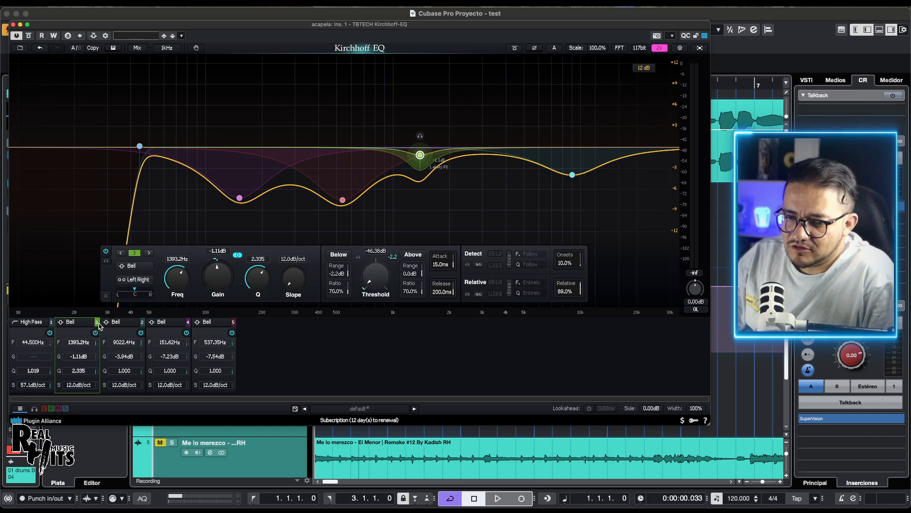
click(121, 325)
click(203, 324)
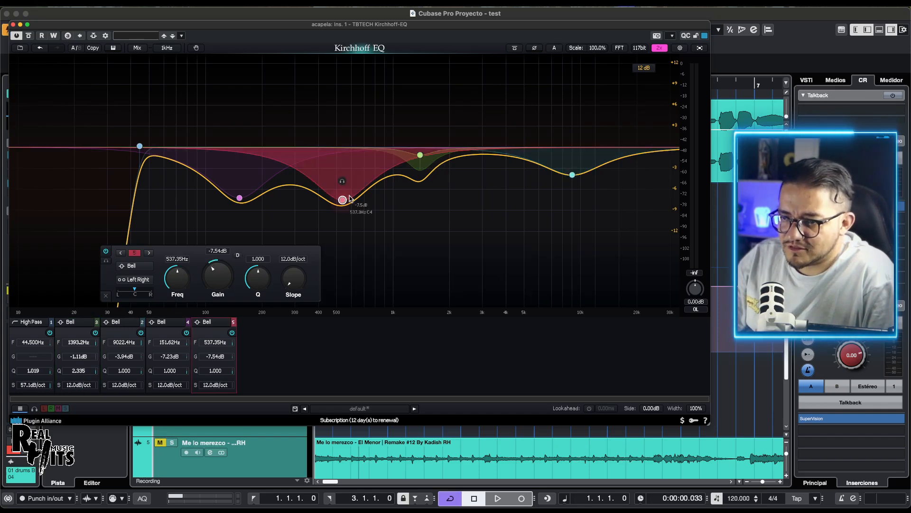
click(172, 325)
click(117, 327)
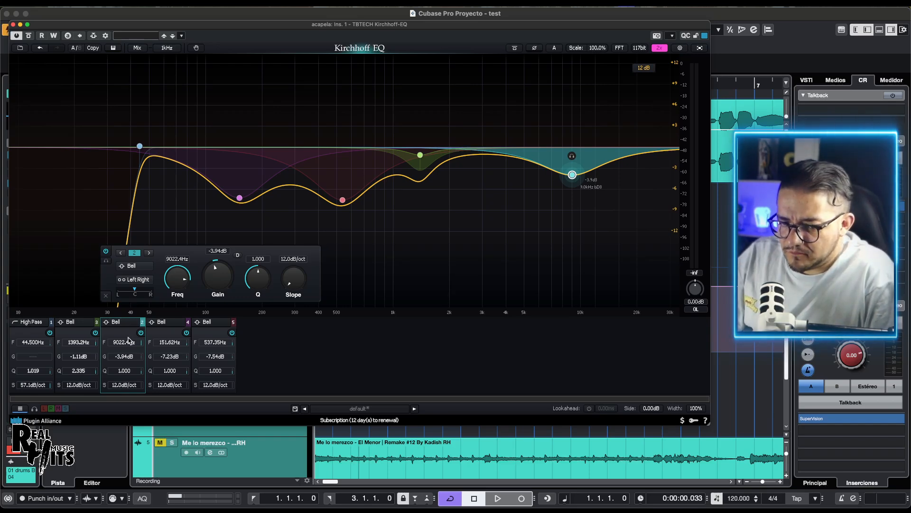
click(21, 408)
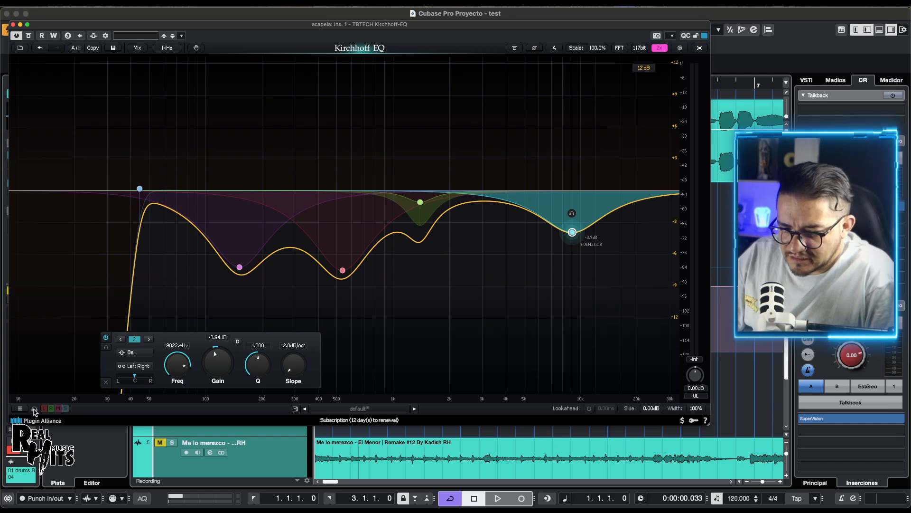
Step: Toggle the Mid and Side listening options on and off, and look through the factory preset list without loading one
click(59, 408)
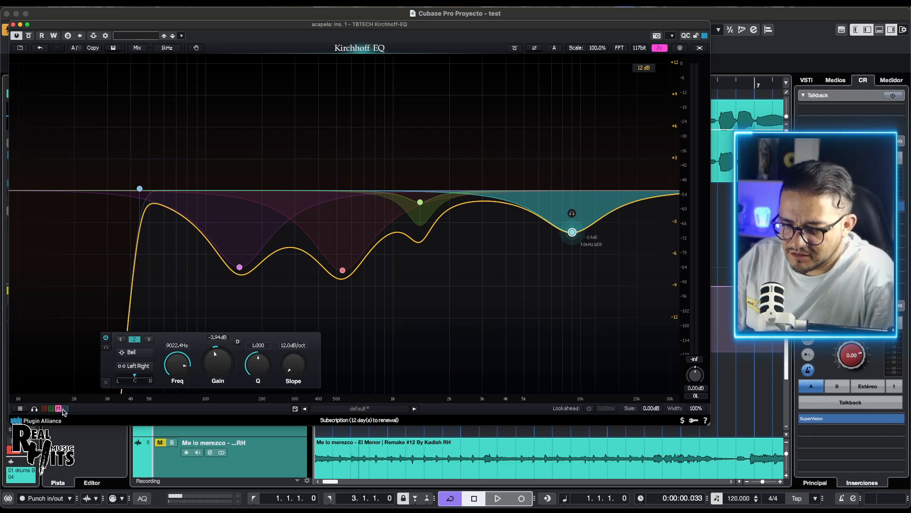
click(66, 409)
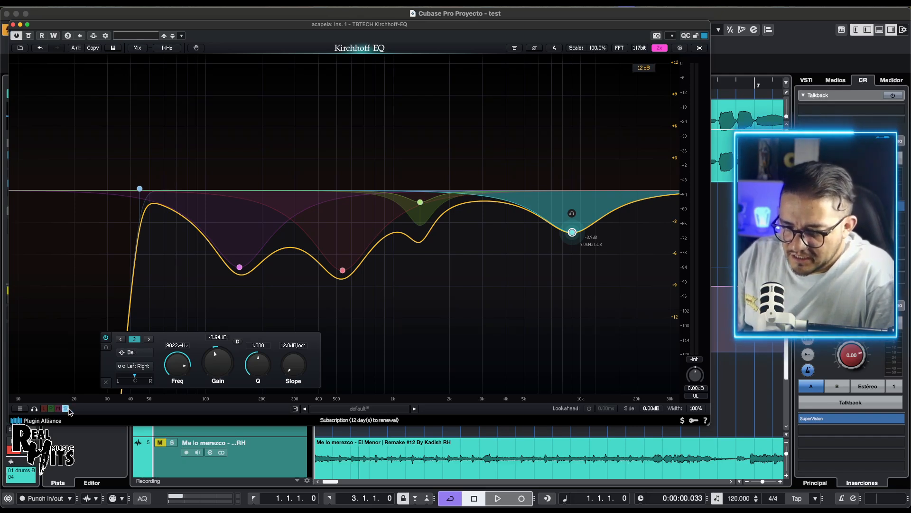
click(65, 408)
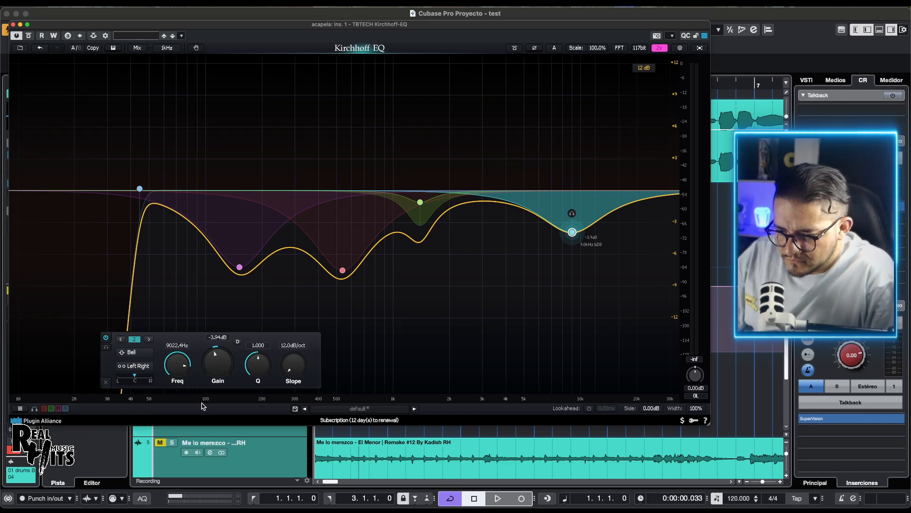
click(358, 409)
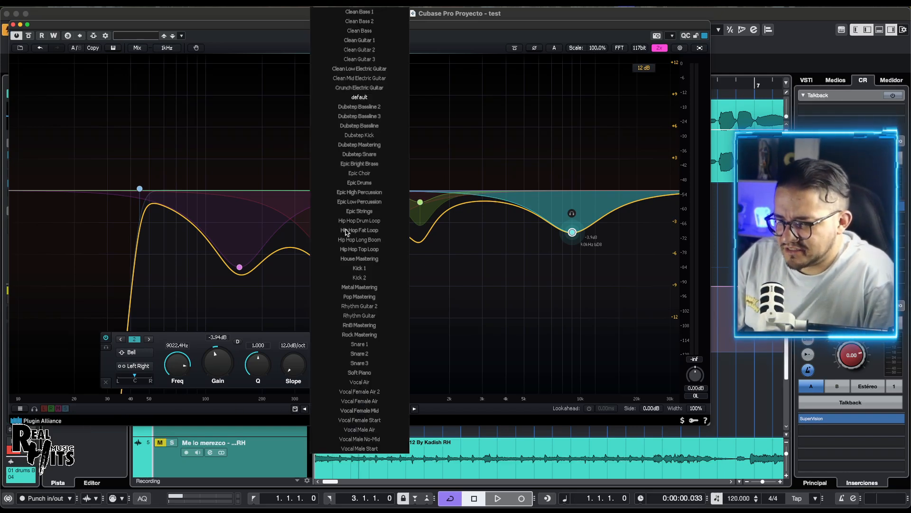
click(490, 402)
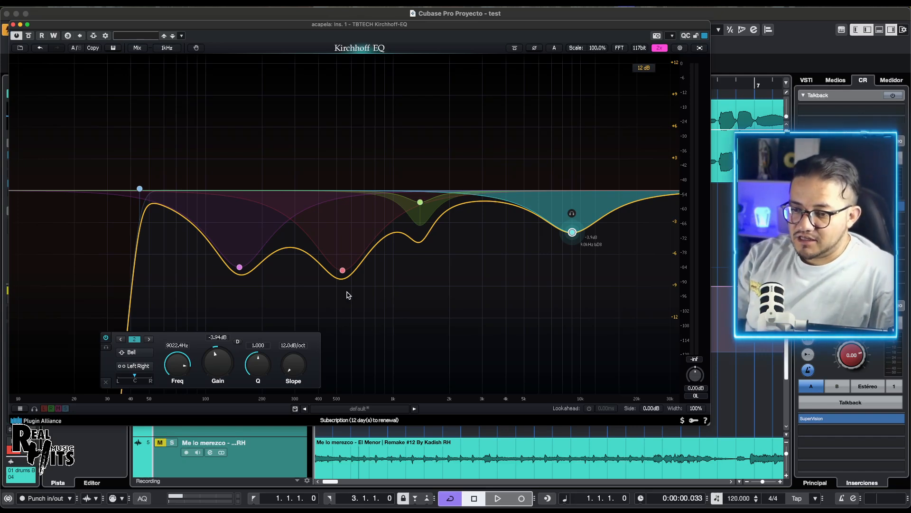
Step: Move the 537 Hz bell to about 502 Hz and -4.02 dB, and make it dynamic with a threshold of about -36.22 dB during playback
drag(342, 271, 338, 236)
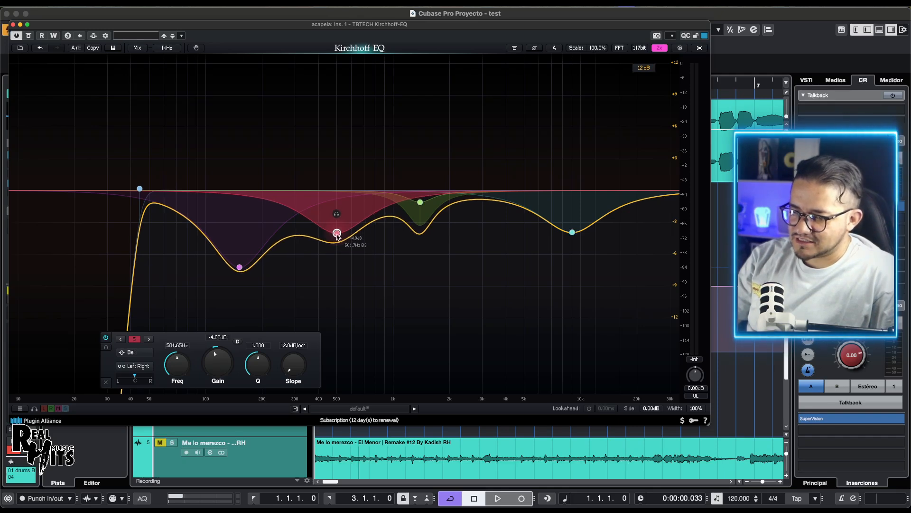
click(238, 341)
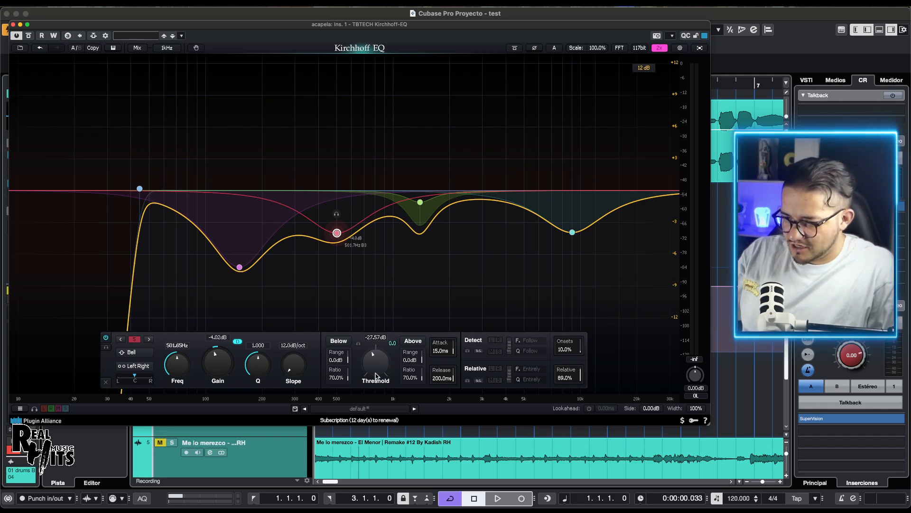
key(space)
drag(375, 375, 372, 368)
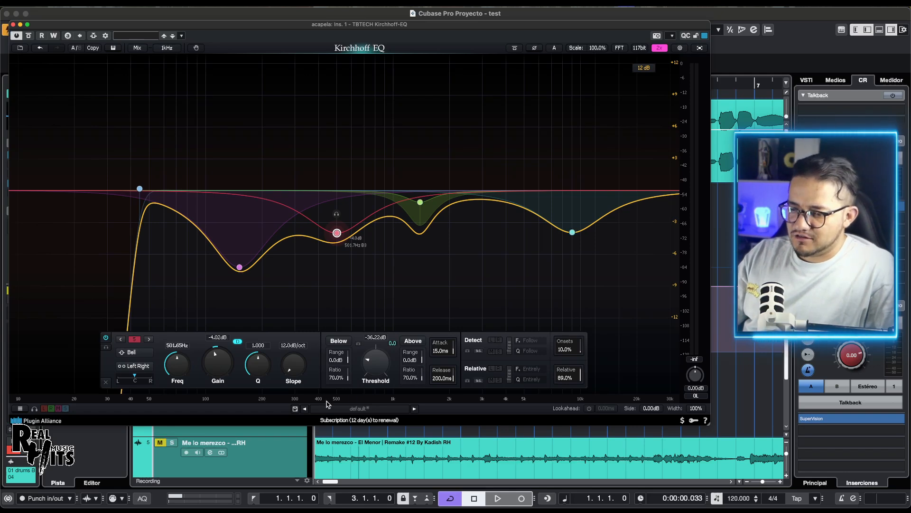
key(space)
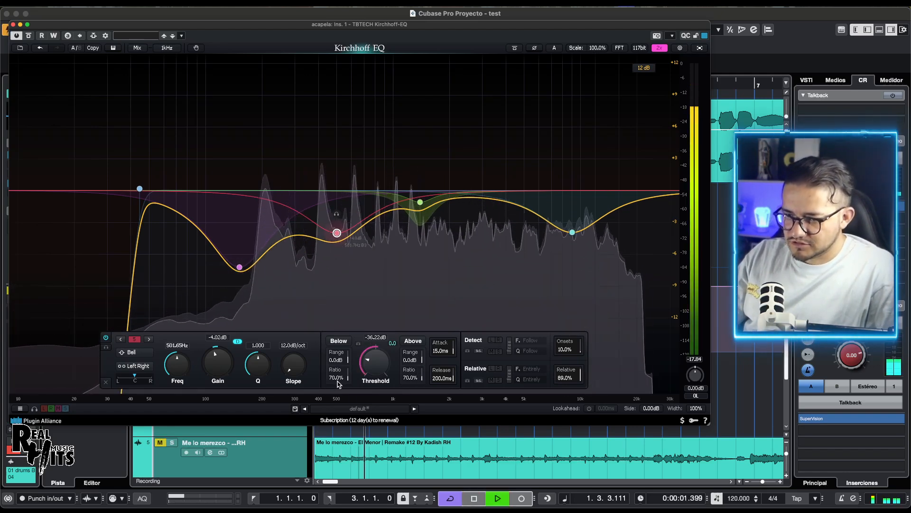
key(space)
Step: Select the high-pass band and the 502 Hz, 1393 Hz and 9022 Hz bells together and delete them
drag(133, 146, 530, 251)
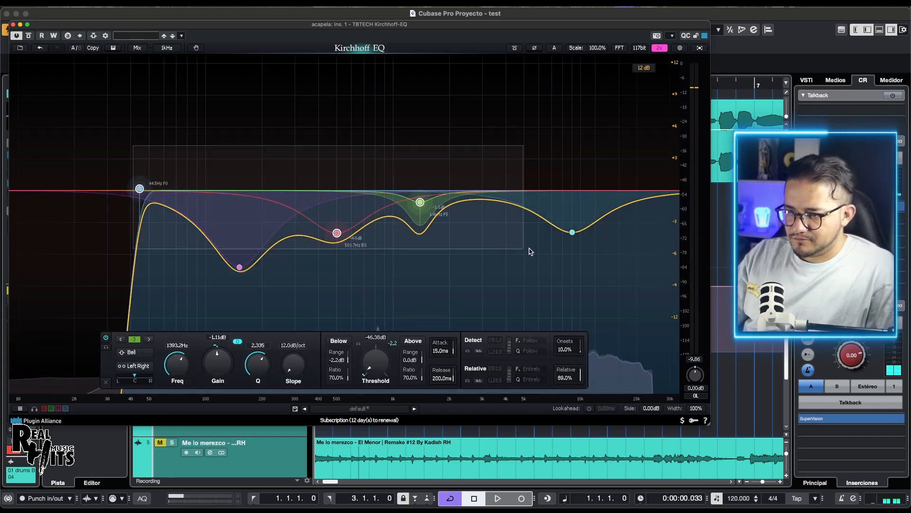
click(572, 233)
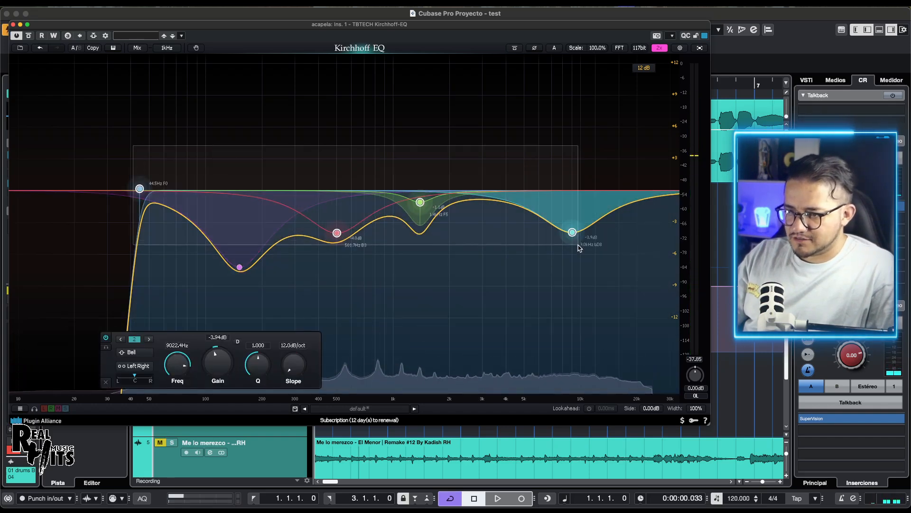
click(106, 383)
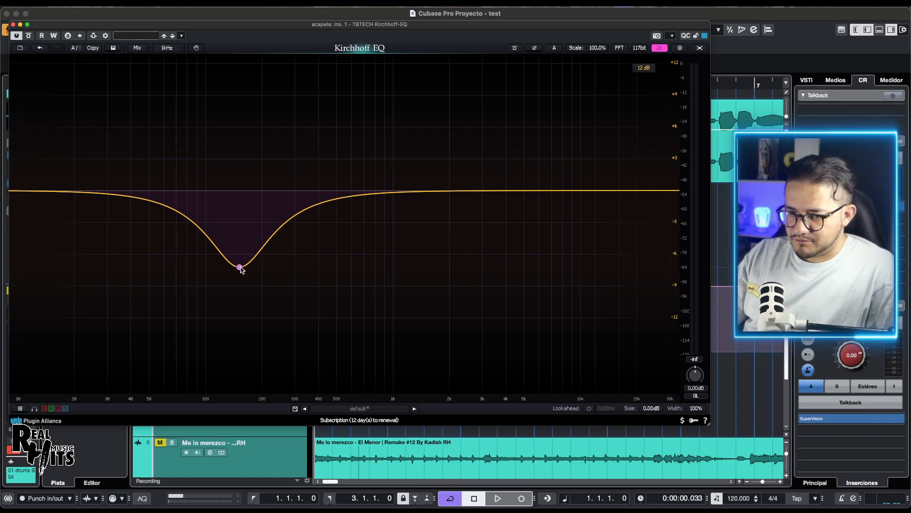
Step: Move the remaining bell to about 2066 Hz and -7.84 dB, and make it dynamic with a threshold of about -34.28 dB during playback
drag(241, 268, 456, 272)
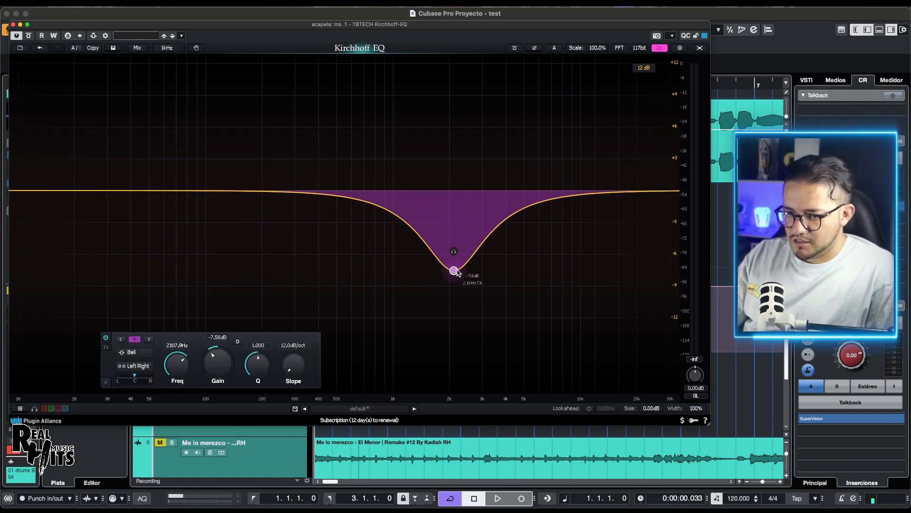
click(238, 341)
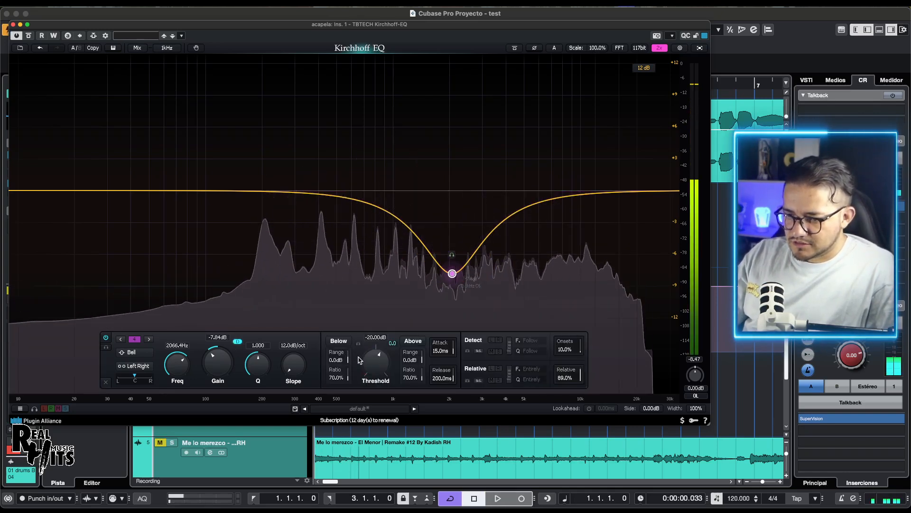
key(space)
drag(376, 357, 372, 383)
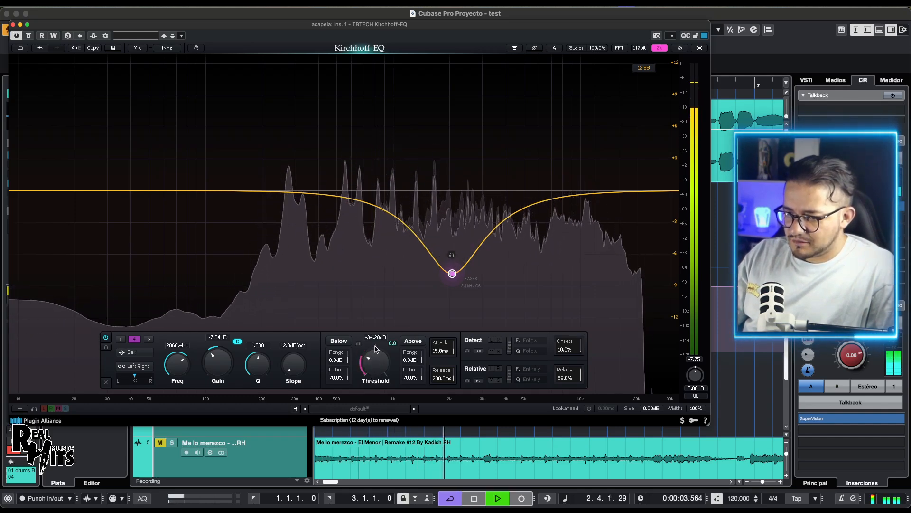
key(space)
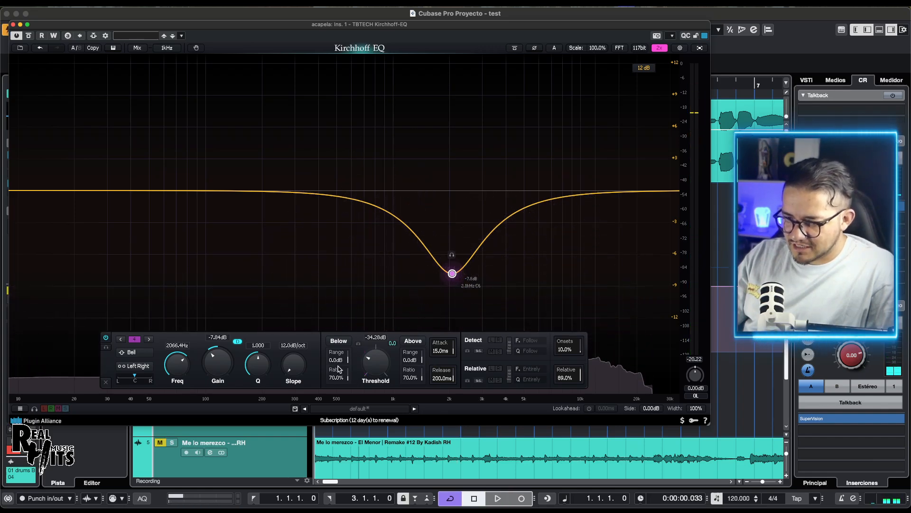
Step: Set the bell's Below range to -3.2 dB, reset its gain to 0 dB, and audition the result
key(space)
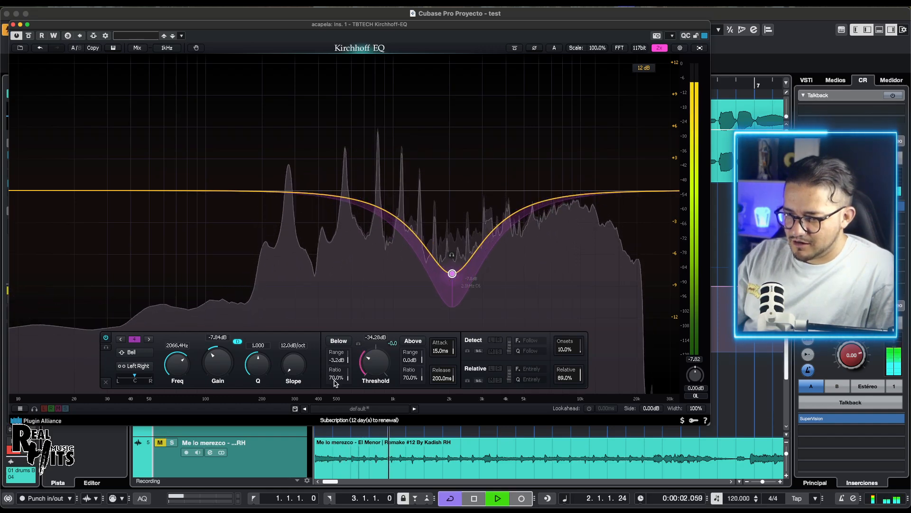
key(space)
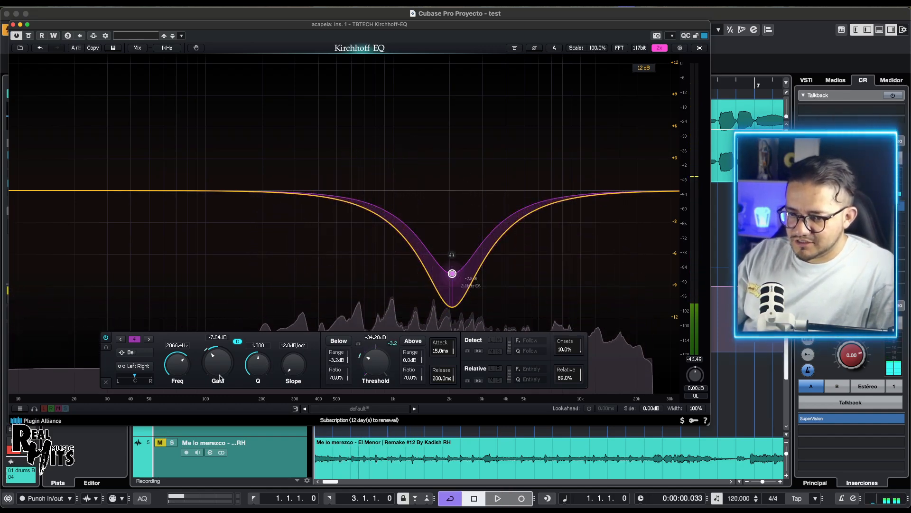
double_click(215, 366)
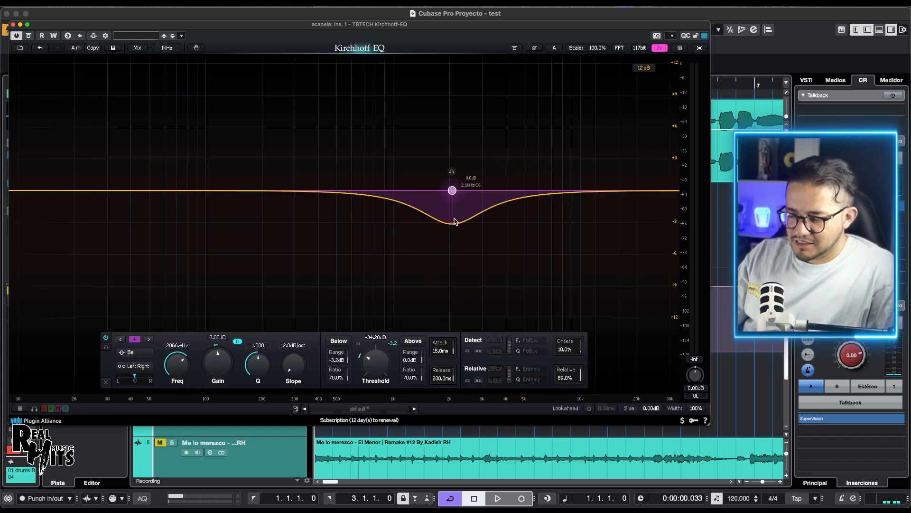
key(space)
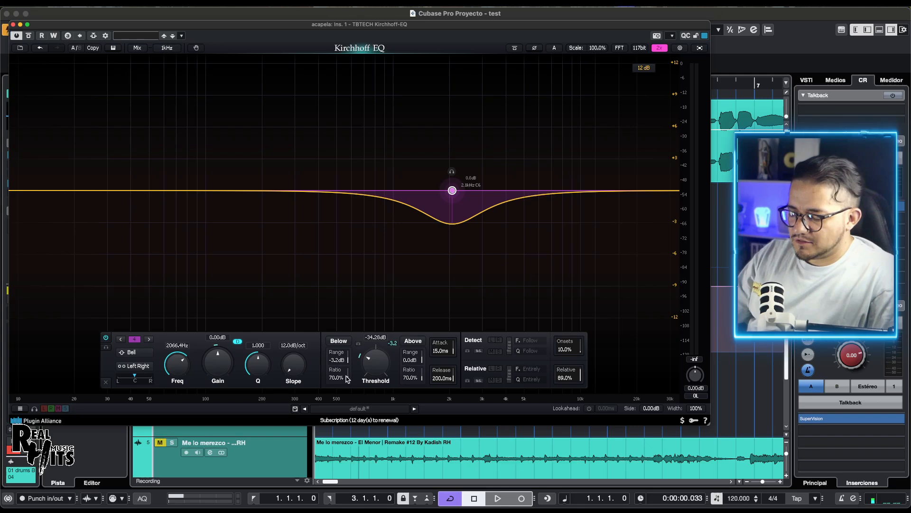
key(space)
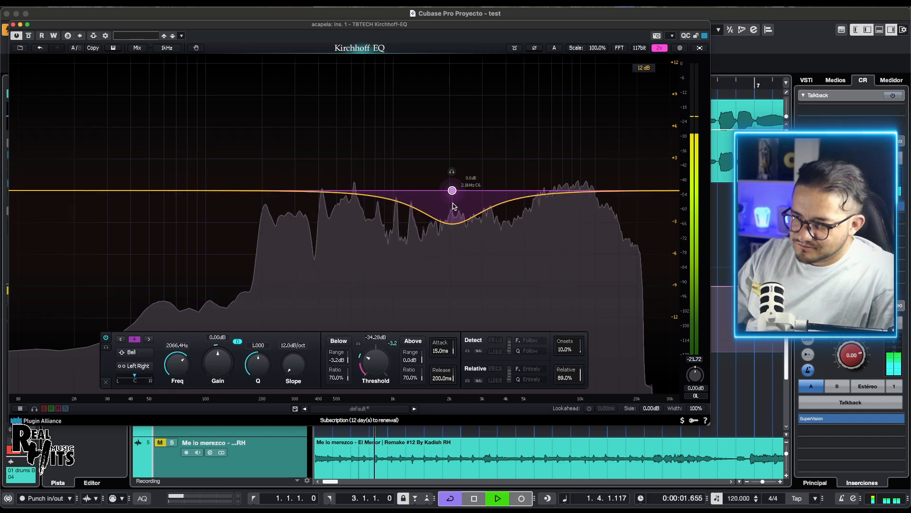
key(space)
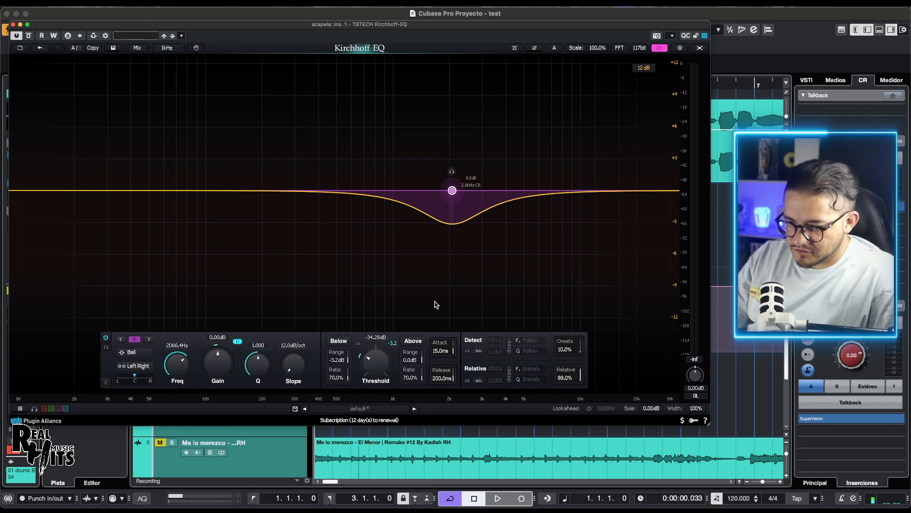
Step: Reset the Below range to 0 dB, set the Above range to -3.2 dB, and audition the dynamic cut
double_click(336, 359)
key(space)
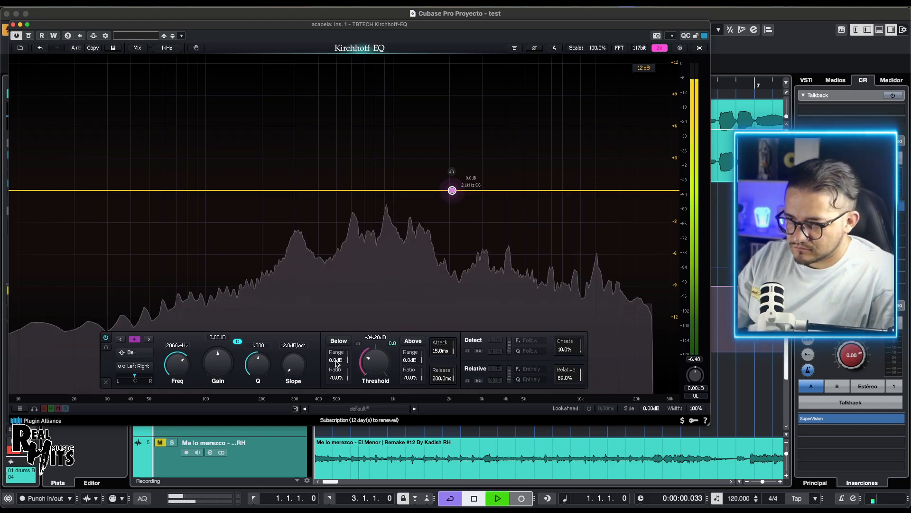
key(space)
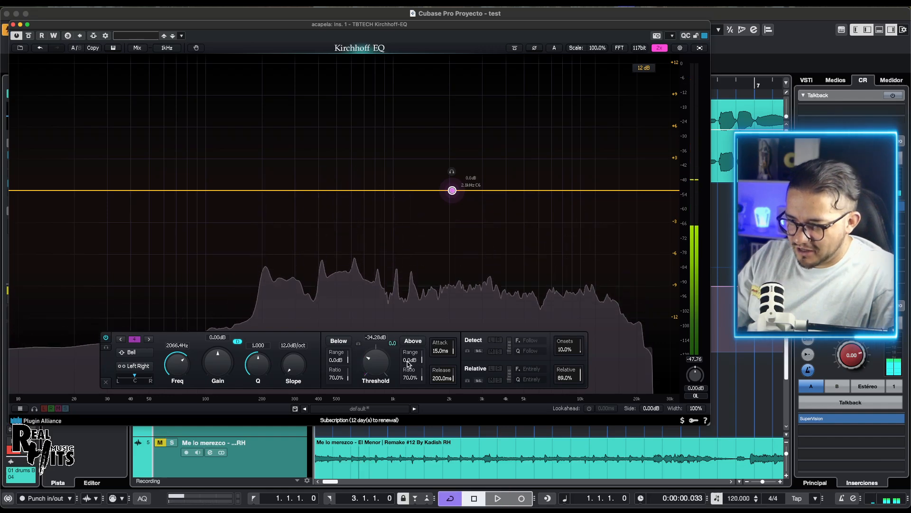
drag(425, 357, 407, 382)
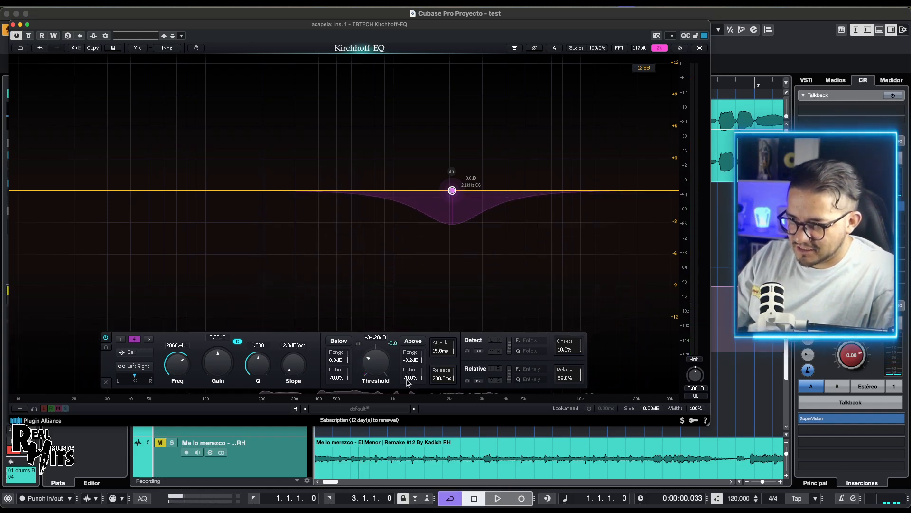
key(space)
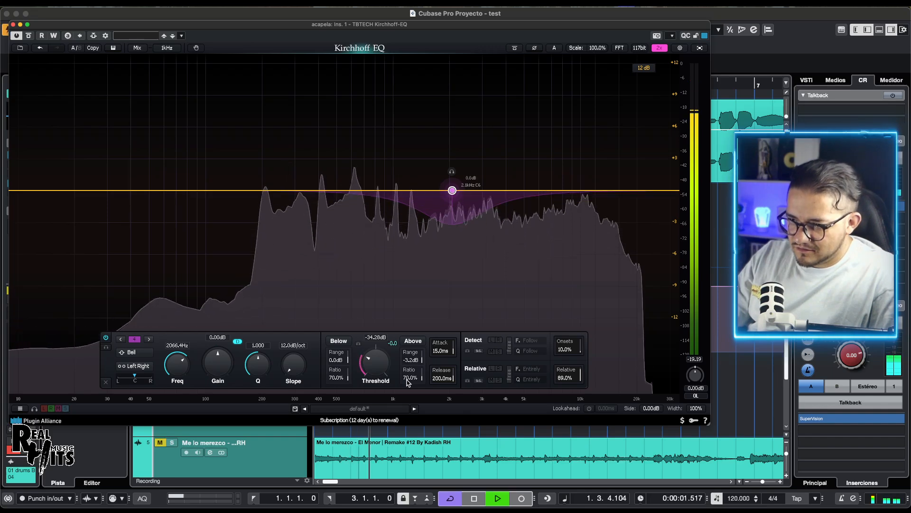
key(space)
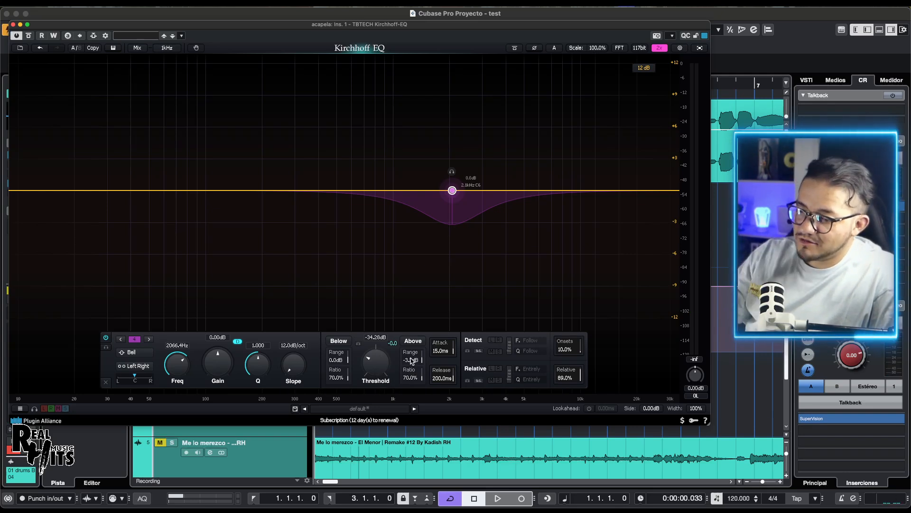
key(space)
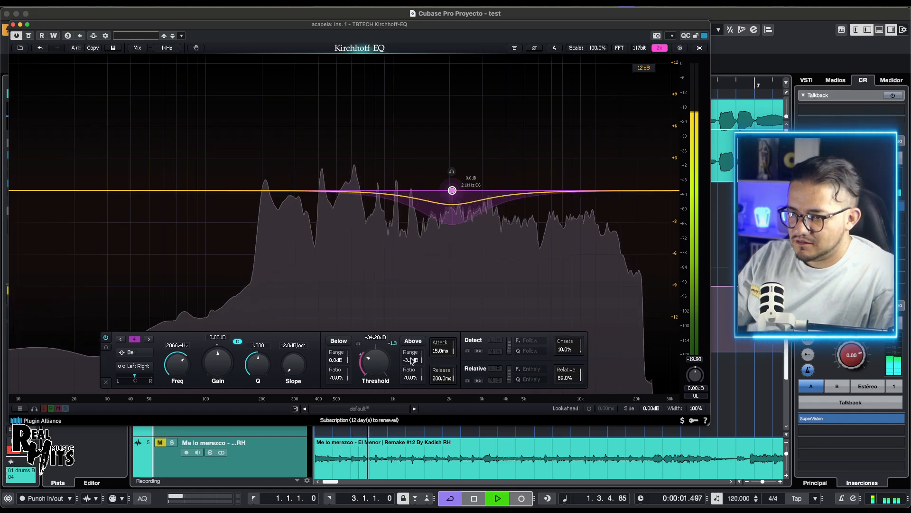
key(space)
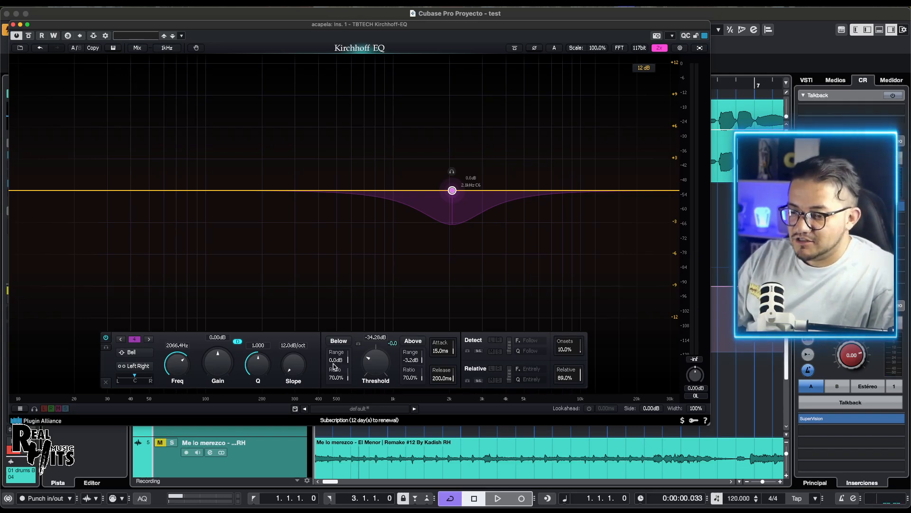
Step: Set the Below range to 3.0 dB and audition the bell boosting below and cutting above the threshold
drag(335, 366, 336, 345)
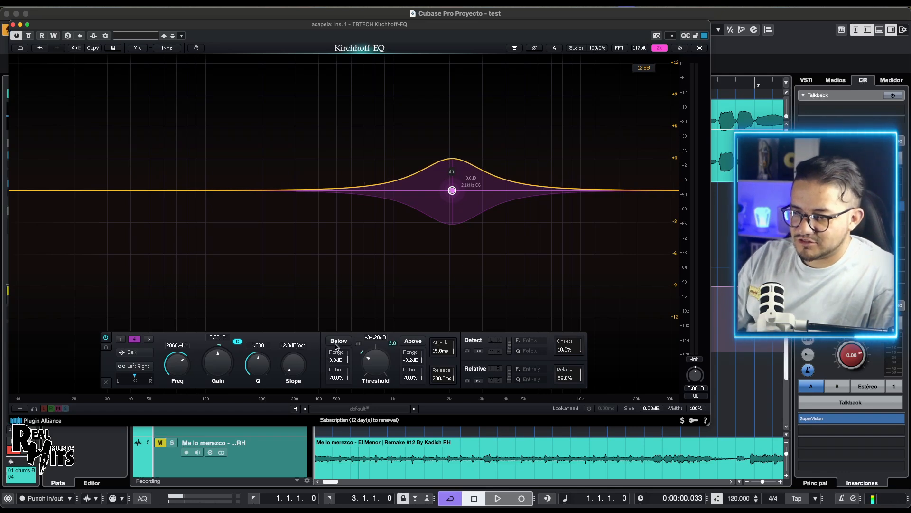
key(space)
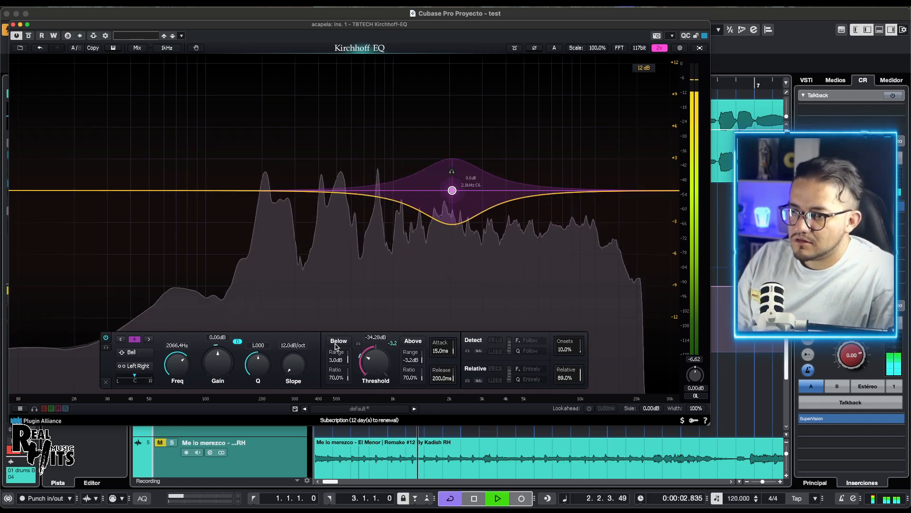
key(space)
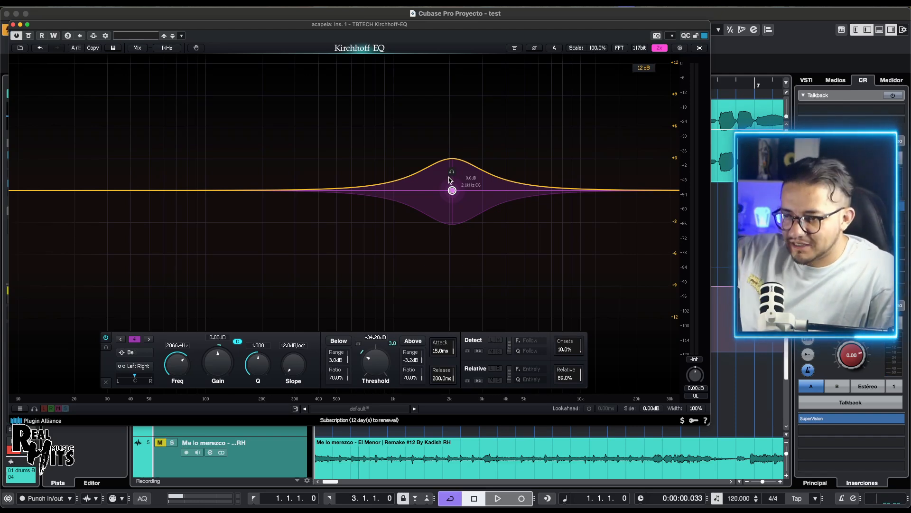
key(space)
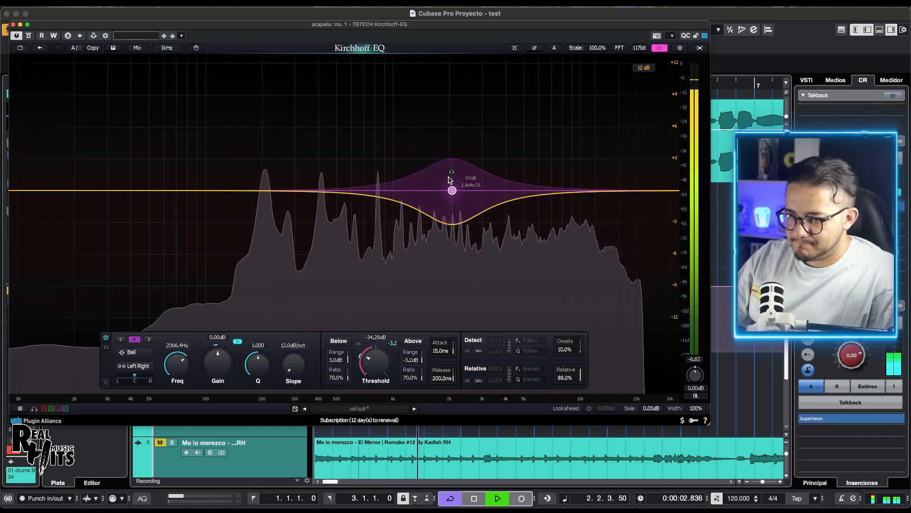
key(space)
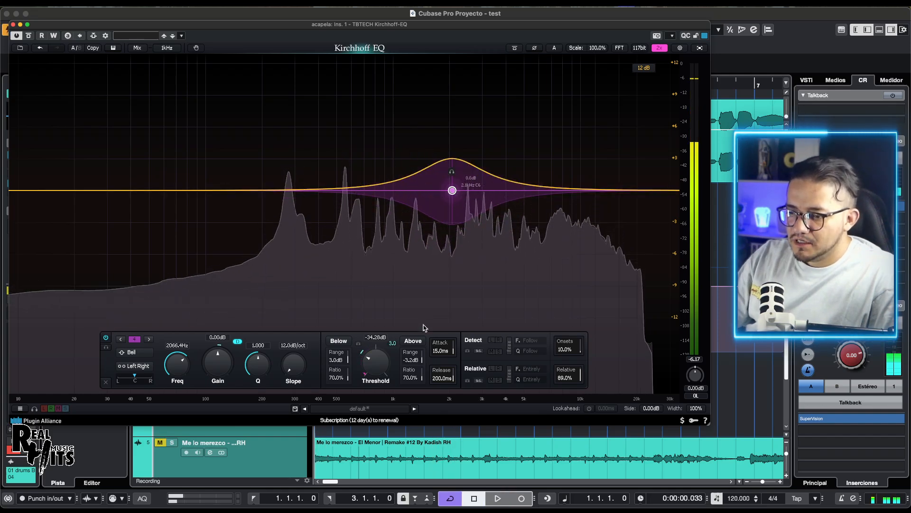
Step: Shorten the dynamic bell's release to about 47.8 ms and play the track
drag(437, 379, 438, 399)
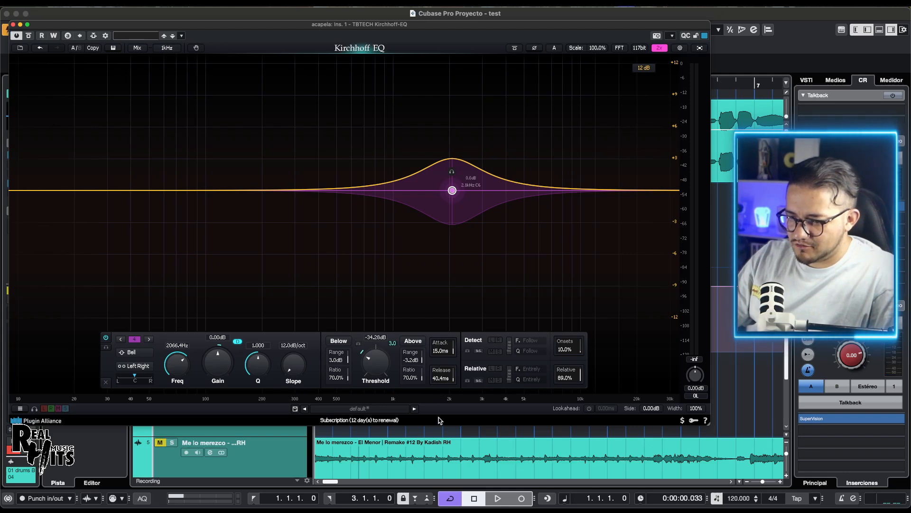
key(space)
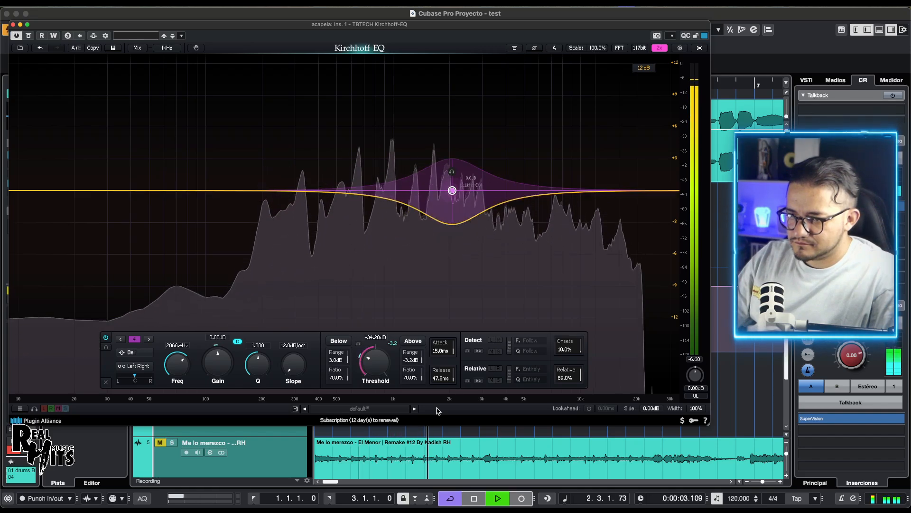
key(space)
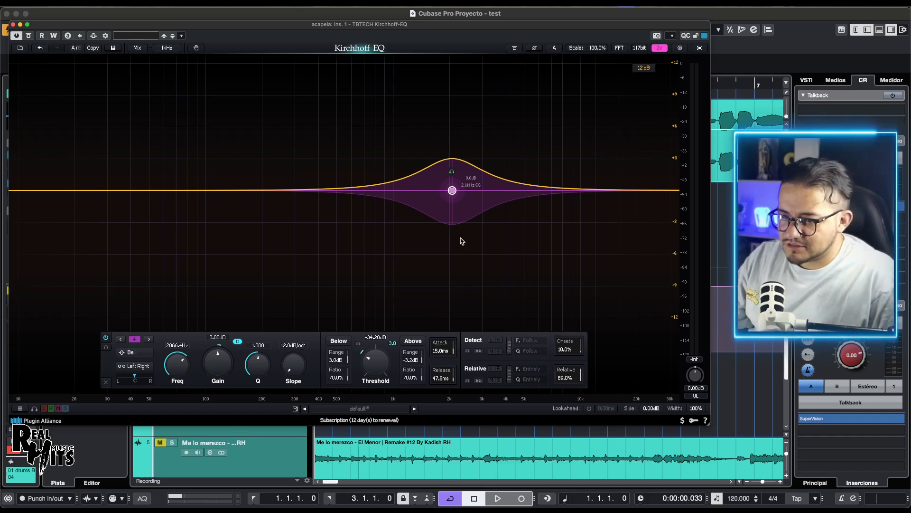
Step: Play the vocal and enable a free detection filter at 1.0 kHz with Q 1.000 for the dynamic bell
key(space)
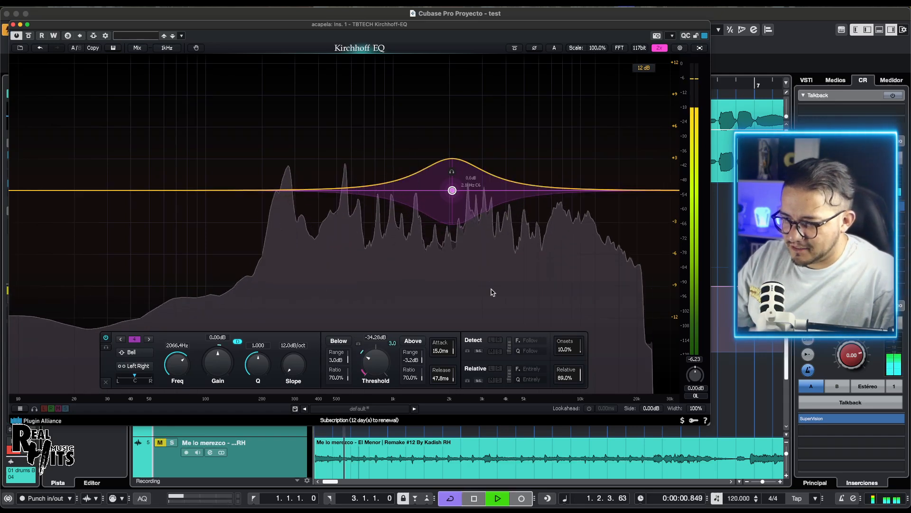
key(space)
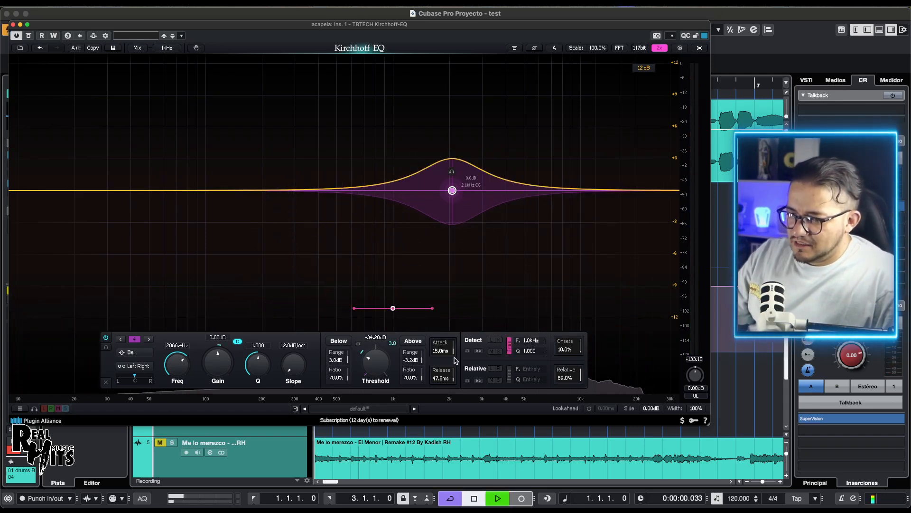
key(space)
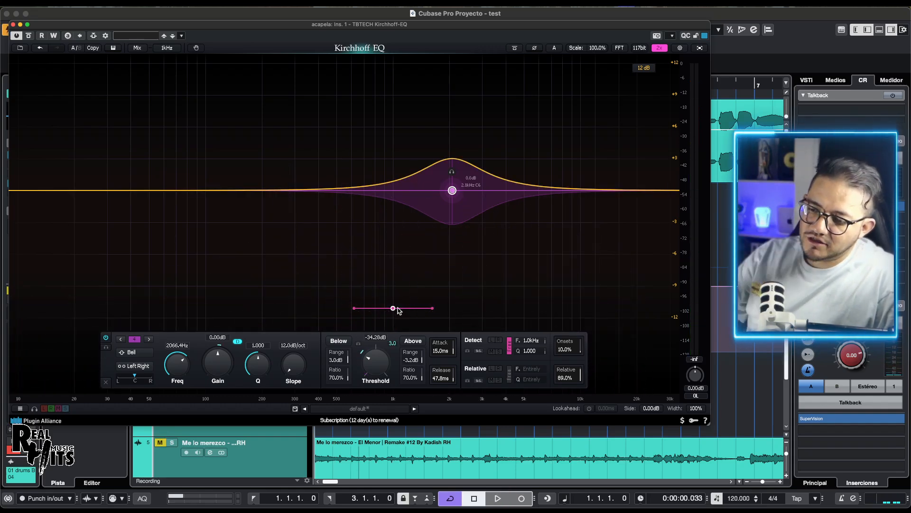
click(425, 312)
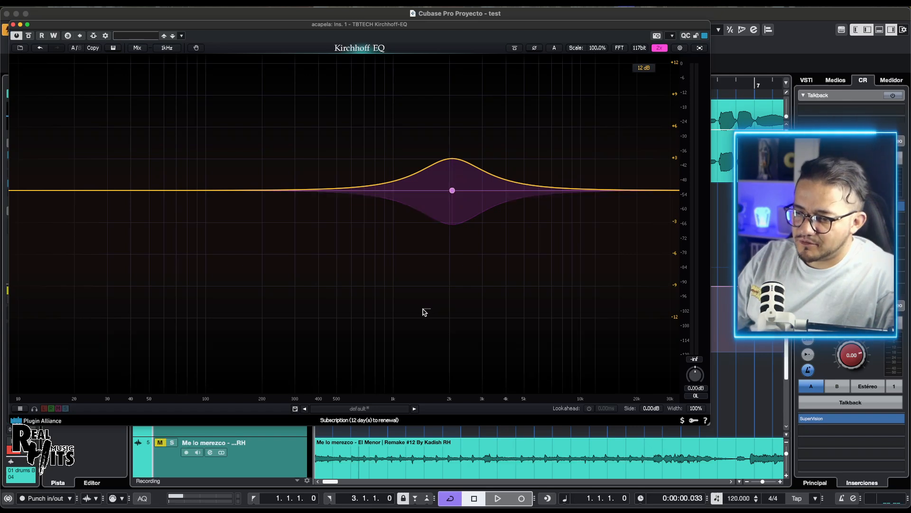
click(452, 190)
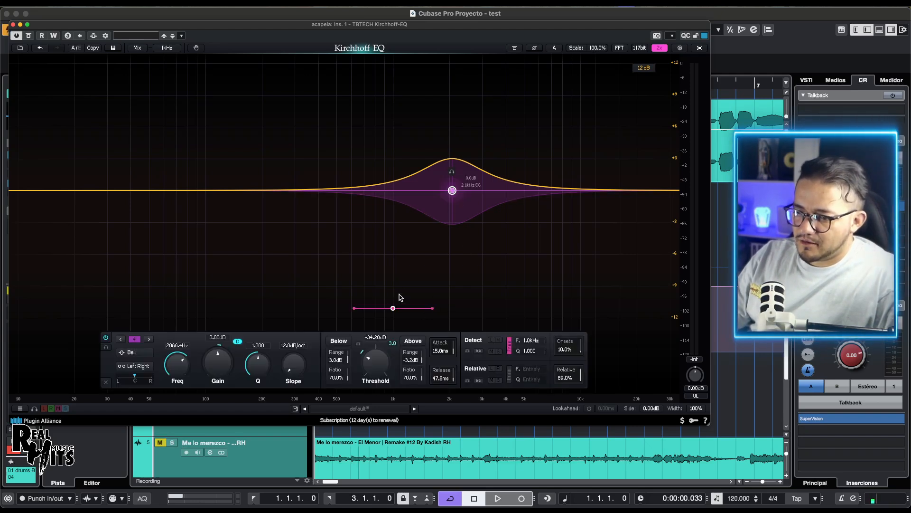
Step: Move the detection filter to about 363 Hz and audition how the bell reacts
drag(393, 309, 312, 325)
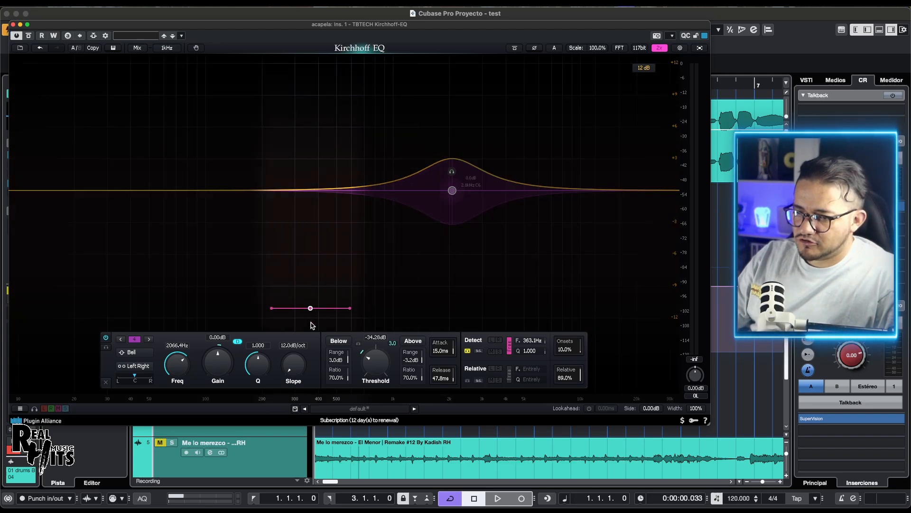
key(space)
click(311, 324)
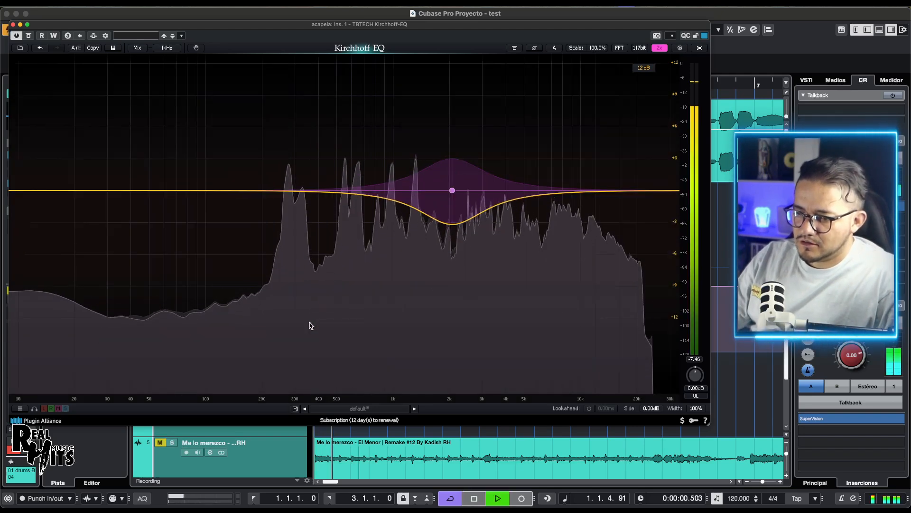
click(452, 190)
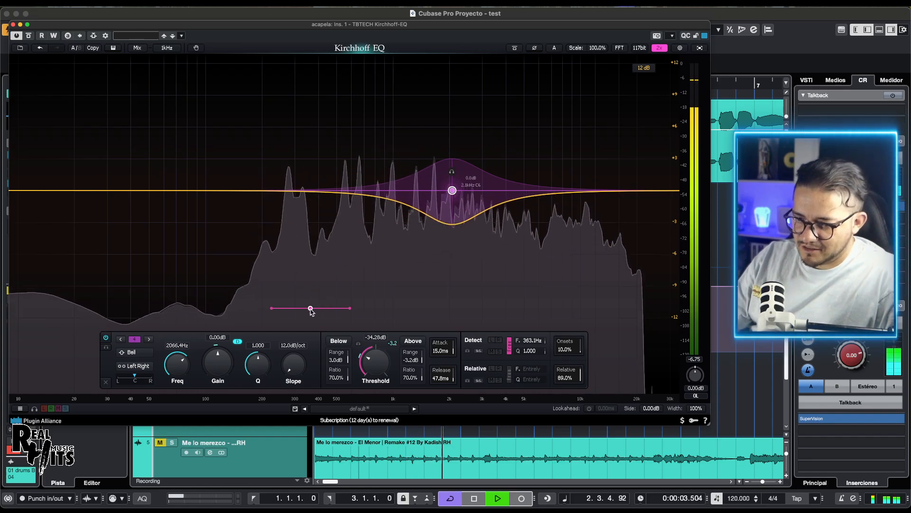
Step: Shift the detection filter to about 2.1 kHz and back down to about 290 Hz during playback
drag(311, 309, 454, 289)
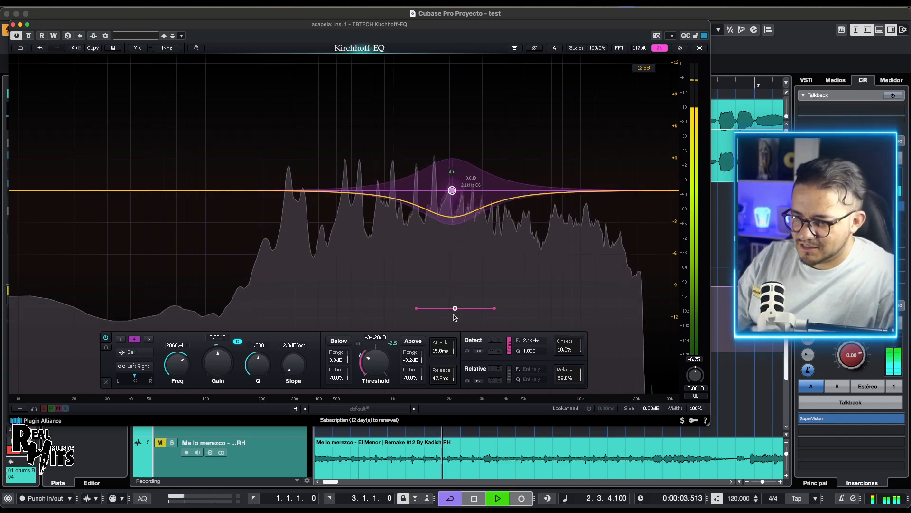
drag(455, 311, 293, 324)
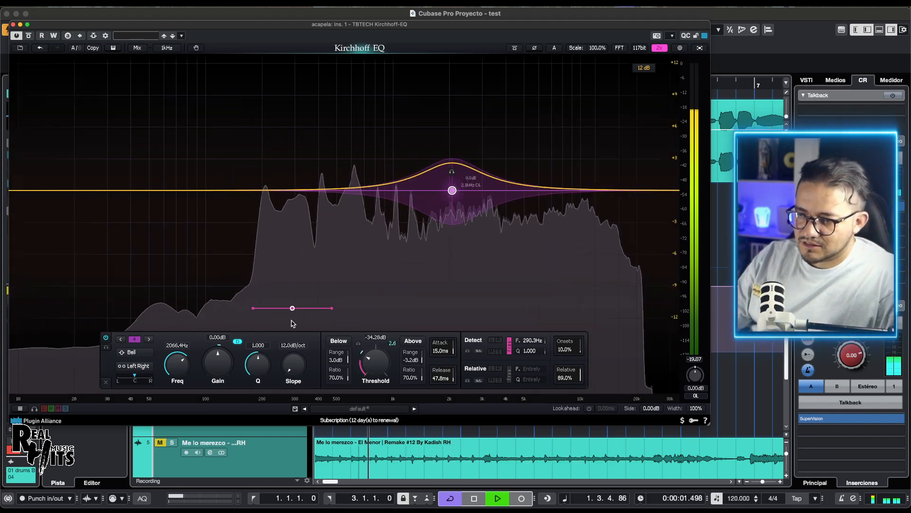
key(space)
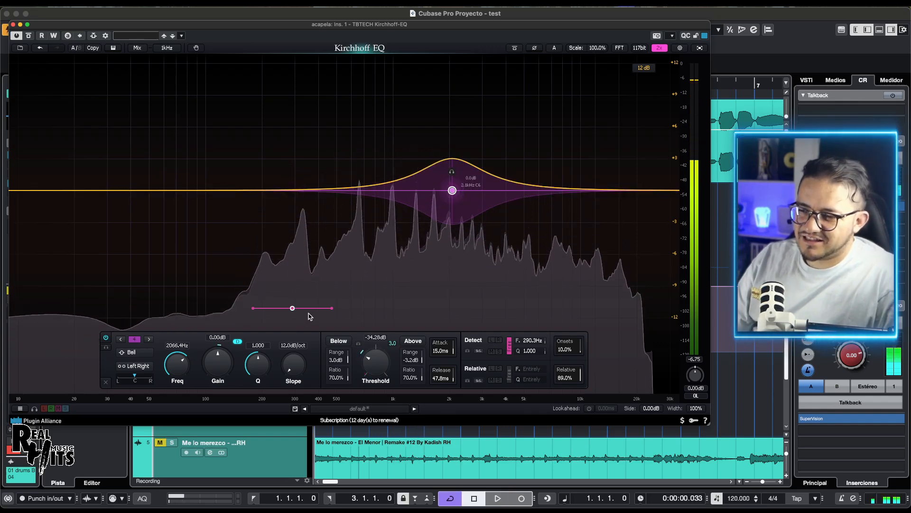